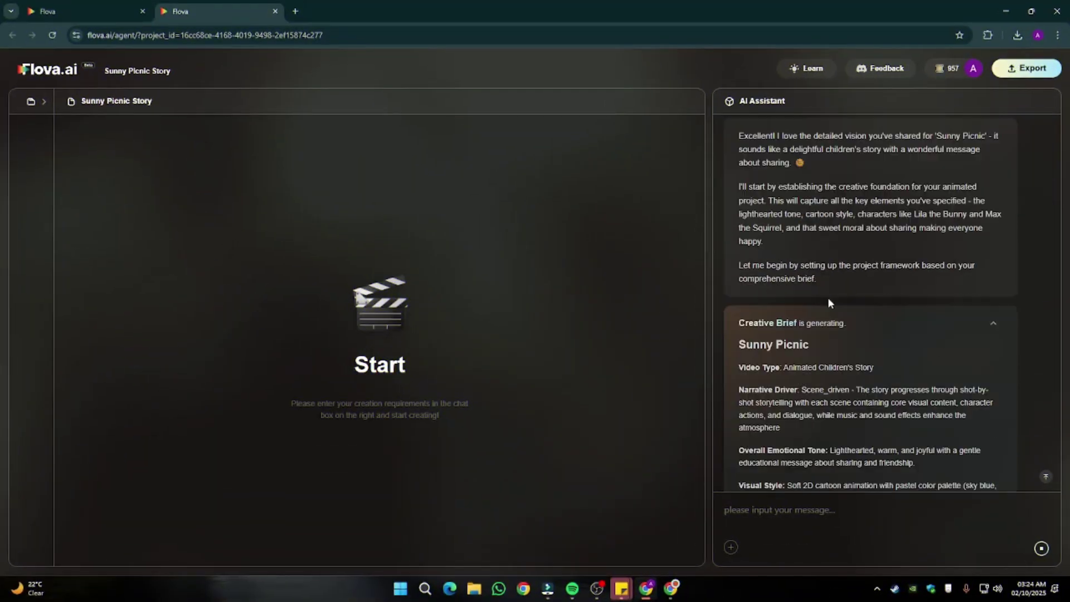
Step: Review the brief's duration line and send the reply that starts the Sunny Picnic storyboard
{"action": "left_click_drag", "start_coordinate": [749, 343], "coordinate": [835, 346]}
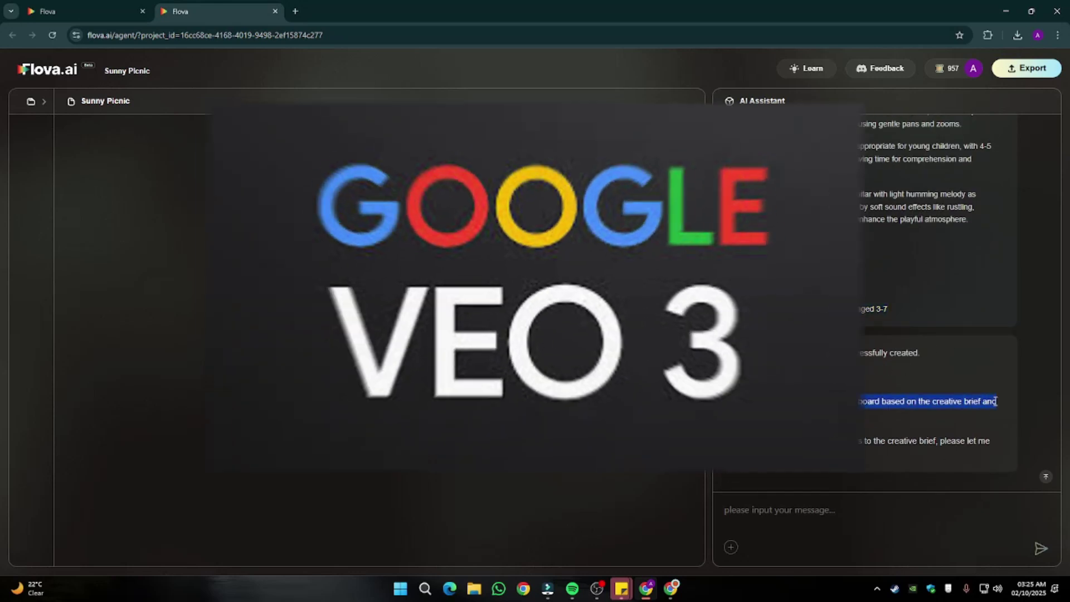
{"action": "type", "text": "1"}
{"action": "key", "text": "Return"}
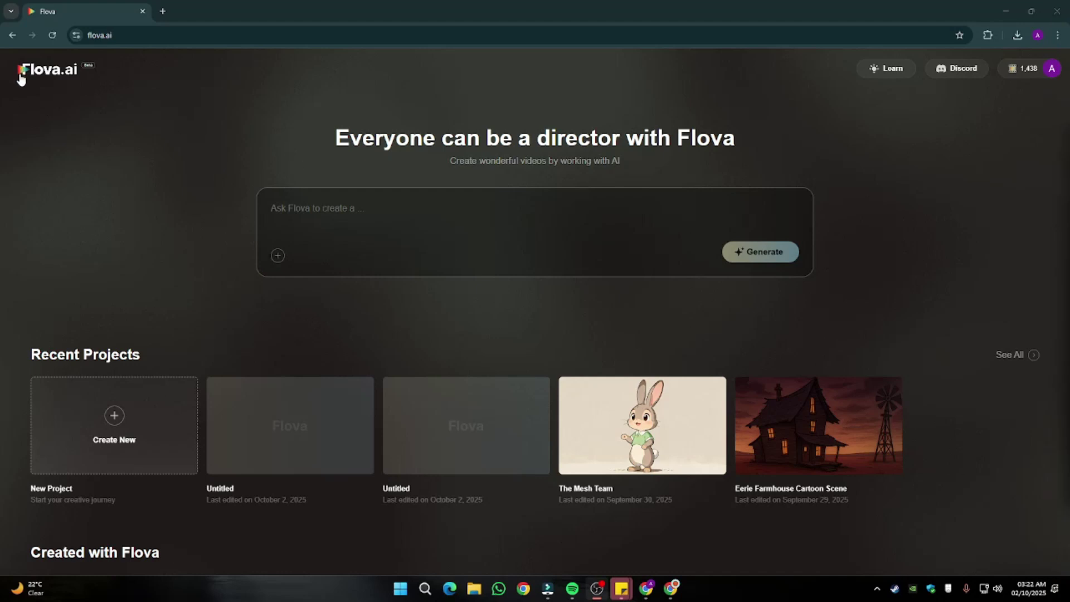
{"action": "left_click_drag", "start_coordinate": [336, 138], "coordinate": [957, 358]}
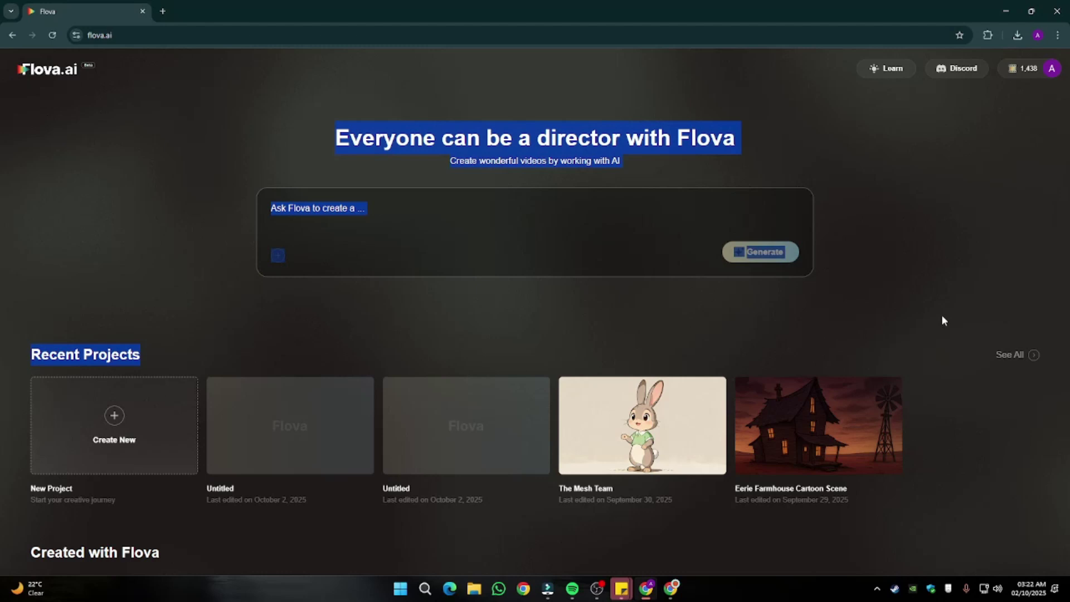
{"action": "left_click_drag", "start_coordinate": [942, 320], "coordinate": [435, 164]}
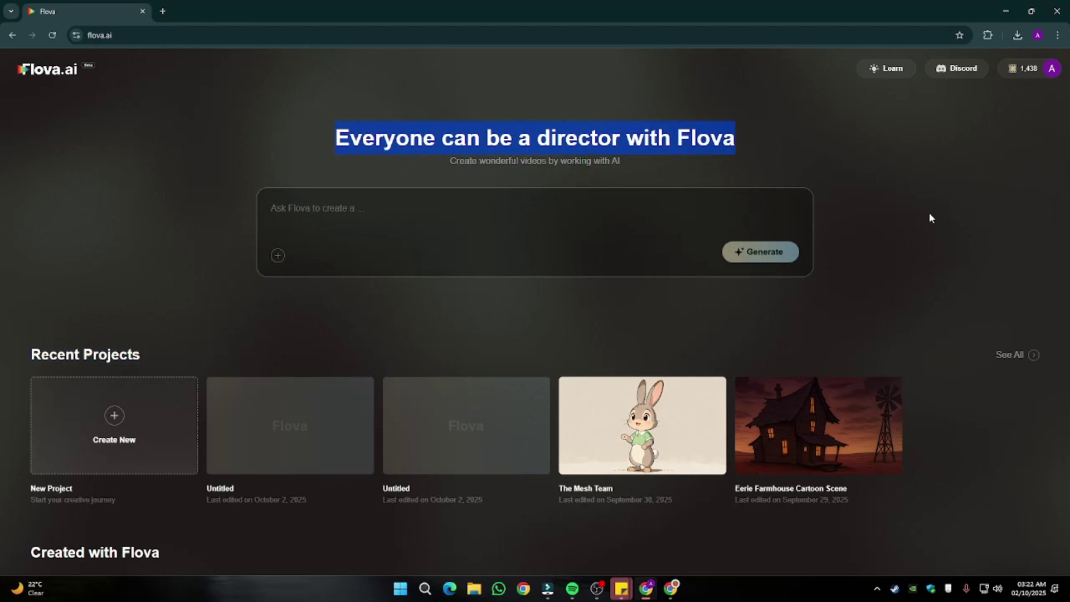
{"action": "scroll", "coordinate": [853, 176], "scroll_direction": "down", "scroll_amount": 3}
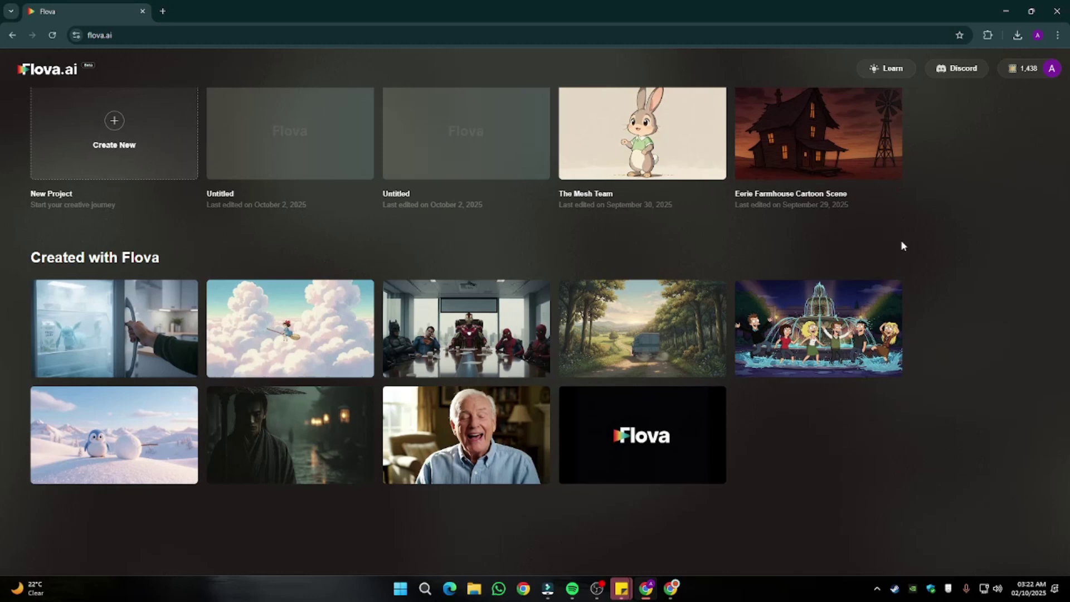
{"action": "scroll", "coordinate": [900, 240], "scroll_direction": "up", "scroll_amount": 3}
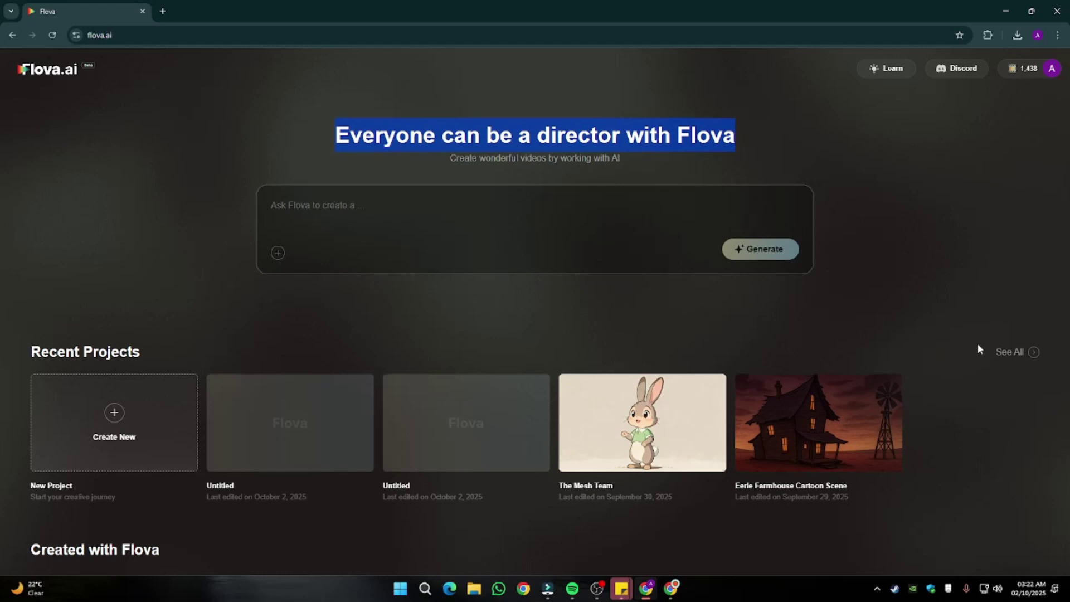
{"action": "scroll", "coordinate": [977, 344], "scroll_direction": "down", "scroll_amount": 4}
{"action": "scroll", "coordinate": [951, 387], "scroll_direction": "up", "scroll_amount": 1}
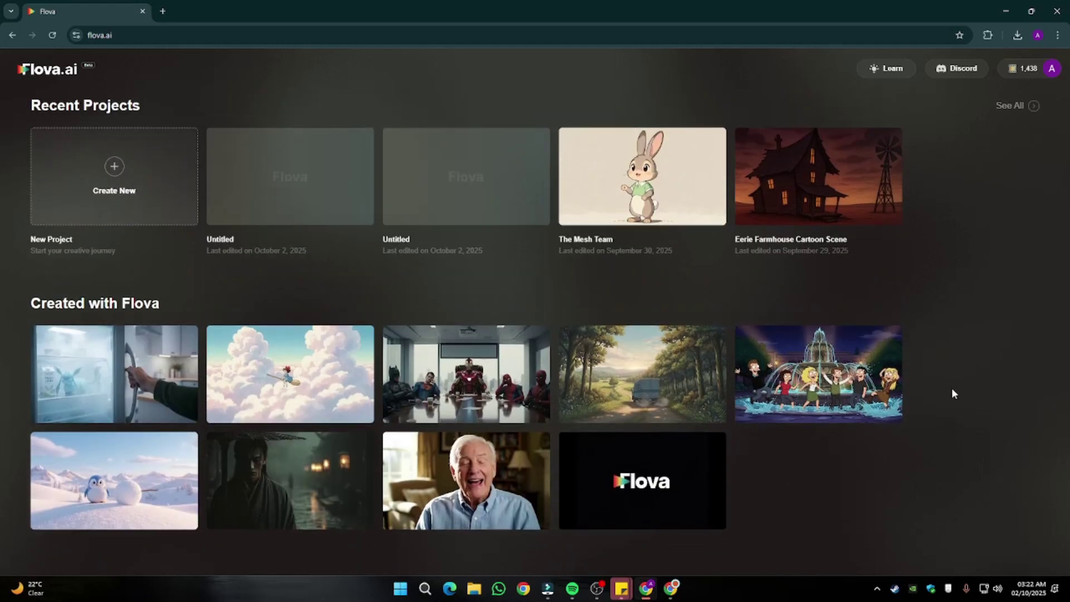
{"action": "scroll", "coordinate": [951, 387], "scroll_direction": "down", "scroll_amount": 1}
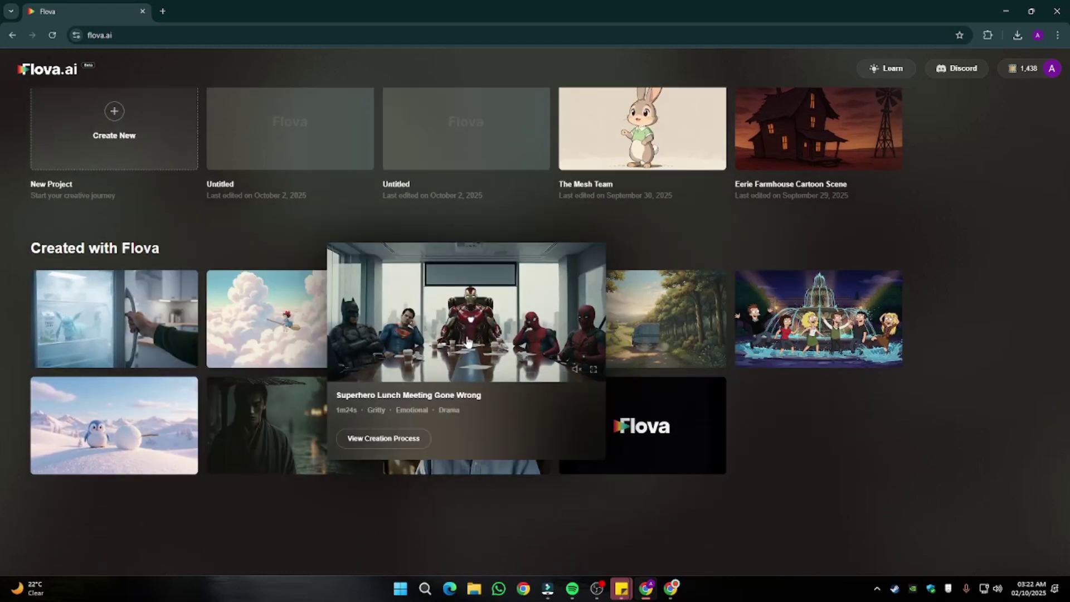
{"action": "mouse_move", "coordinate": [642, 481]}
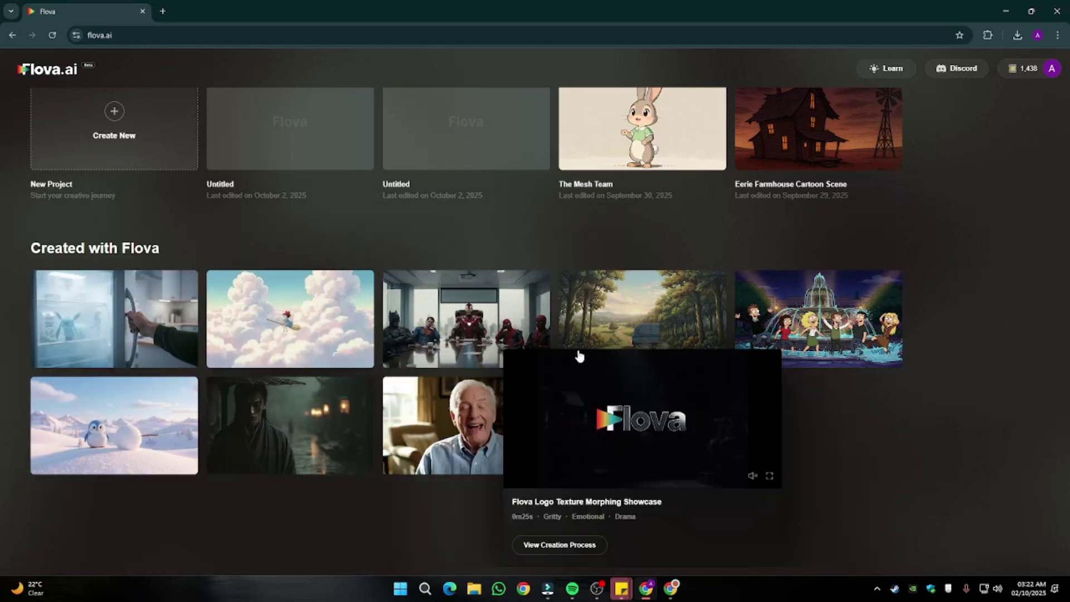
{"action": "scroll", "coordinate": [352, 195], "scroll_direction": "up", "scroll_amount": 4}
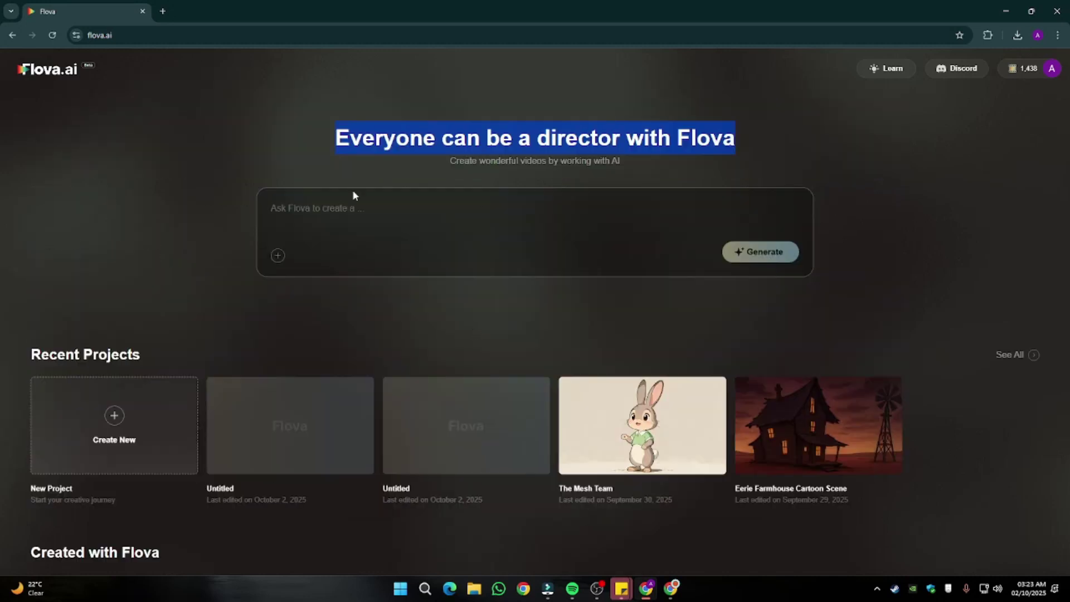
{"action": "left_click", "coordinate": [114, 436]}
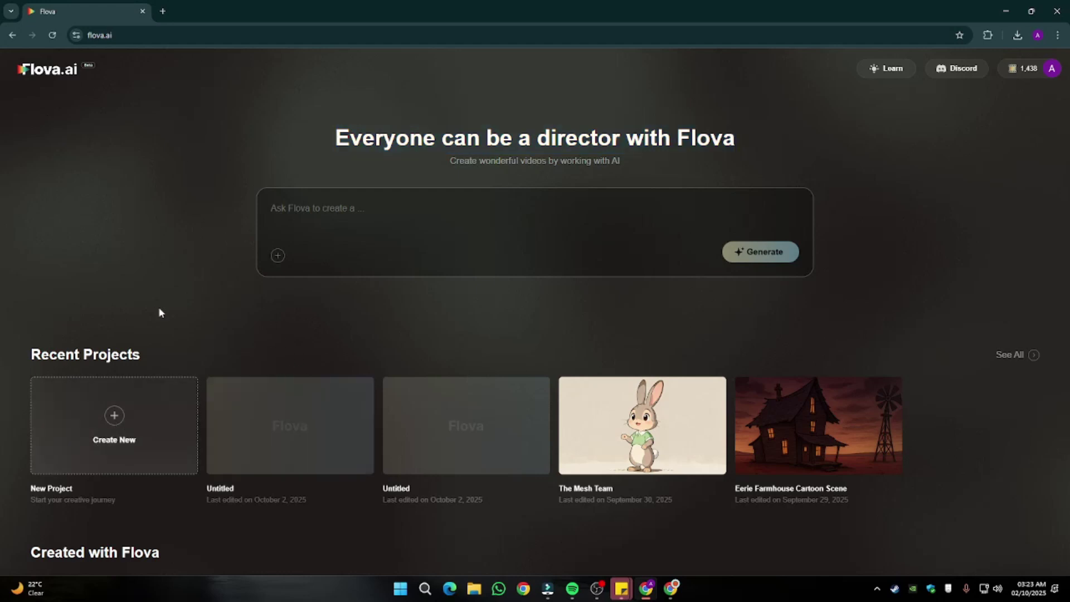
Step: Start a new blank project from the Create New card and focus its AI Assistant message box
{"action": "left_click", "coordinate": [132, 386]}
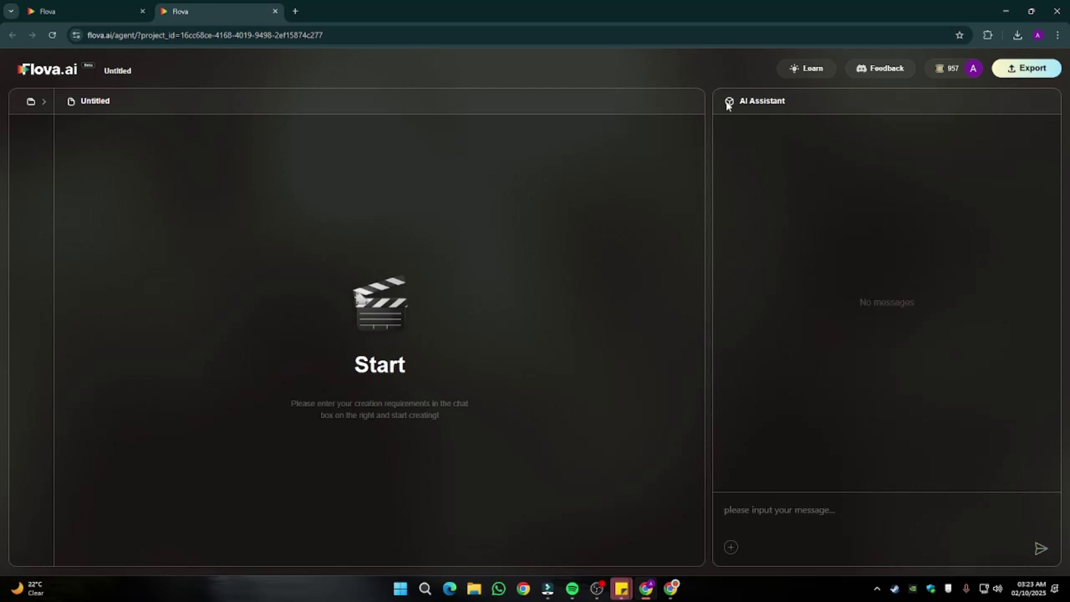
{"action": "left_click_drag", "start_coordinate": [725, 105], "coordinate": [818, 101]}
{"action": "left_click", "coordinate": [798, 510]}
Step: Switch to ChatGPT and read through the Flova questions and the Sunny Picnic prompt
{"action": "key", "text": "alt+Tab"}
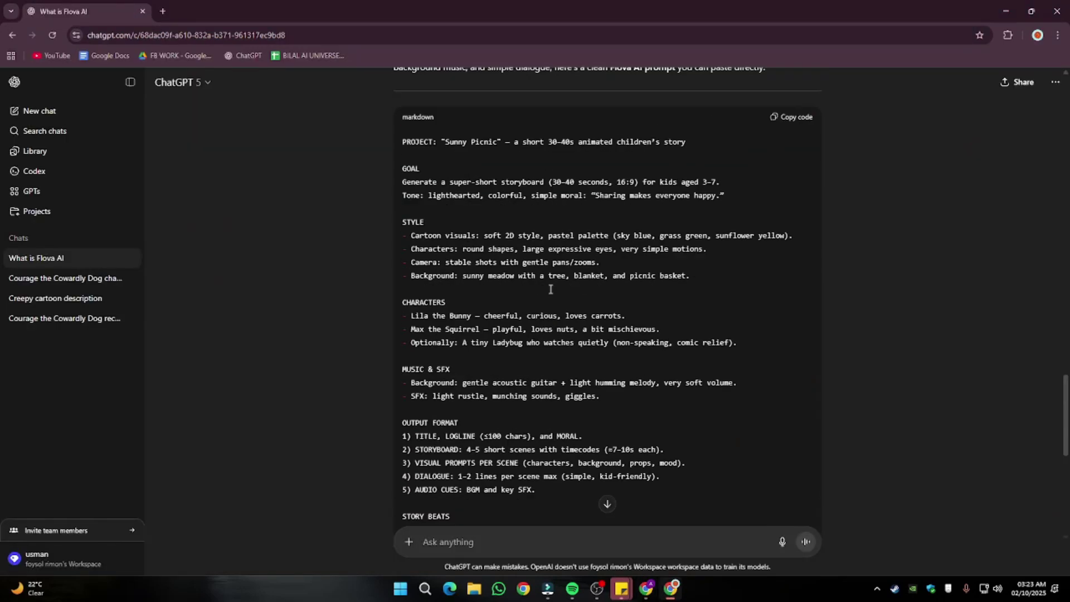
{"action": "scroll", "coordinate": [552, 294], "scroll_direction": "up", "scroll_amount": 4}
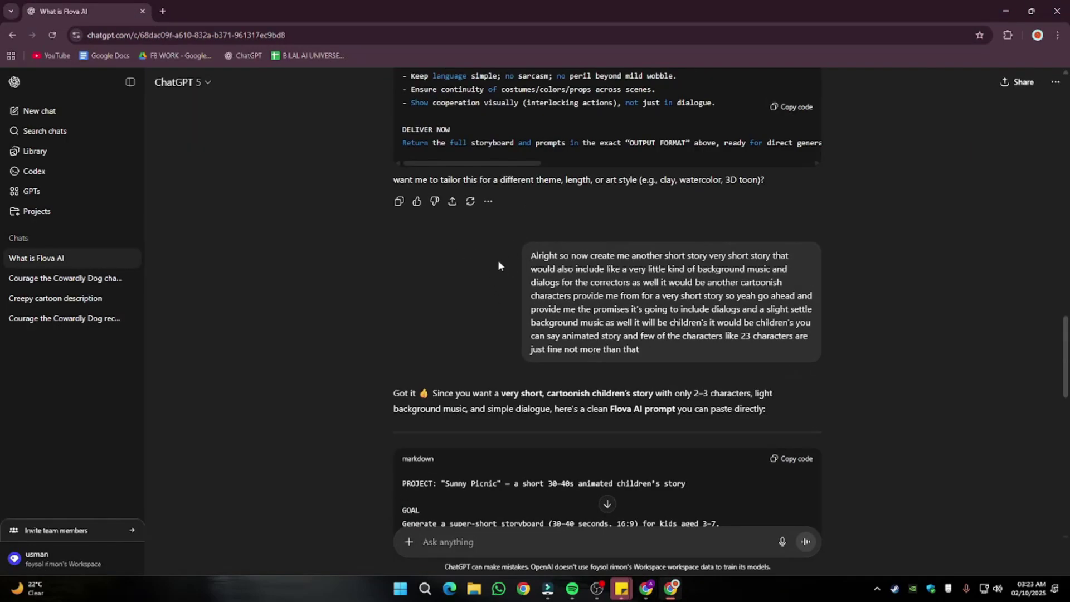
{"action": "scroll", "coordinate": [497, 265], "scroll_direction": "up", "scroll_amount": 3}
{"action": "scroll", "coordinate": [497, 265], "scroll_direction": "down", "scroll_amount": 2}
{"action": "scroll", "coordinate": [497, 265], "scroll_direction": "down", "scroll_amount": 3}
{"action": "scroll", "coordinate": [543, 159], "scroll_direction": "up", "scroll_amount": 1}
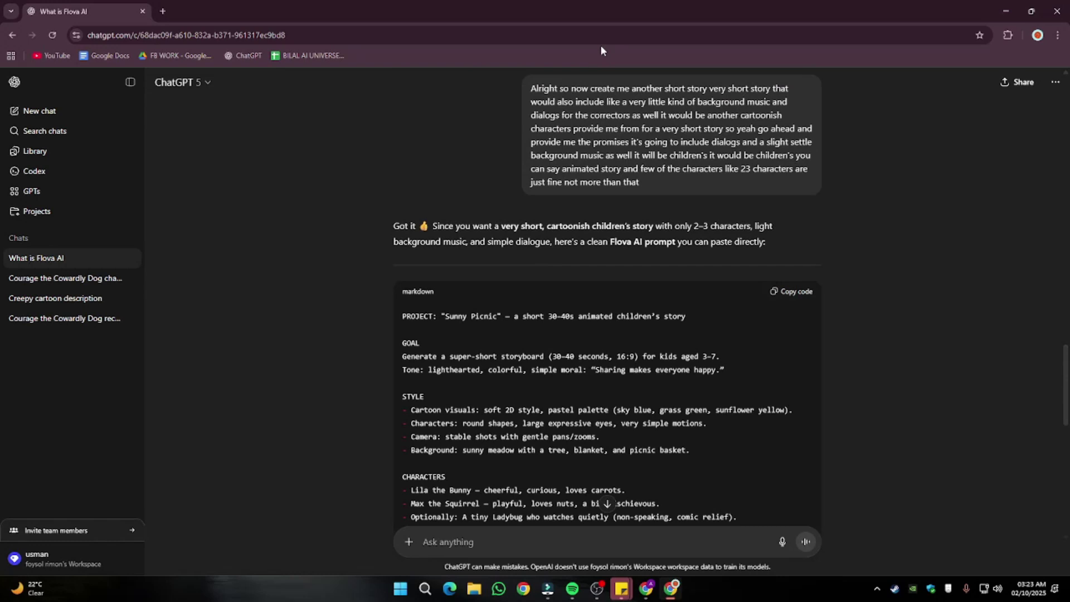
{"action": "scroll", "coordinate": [586, 102], "scroll_direction": "down", "scroll_amount": 5}
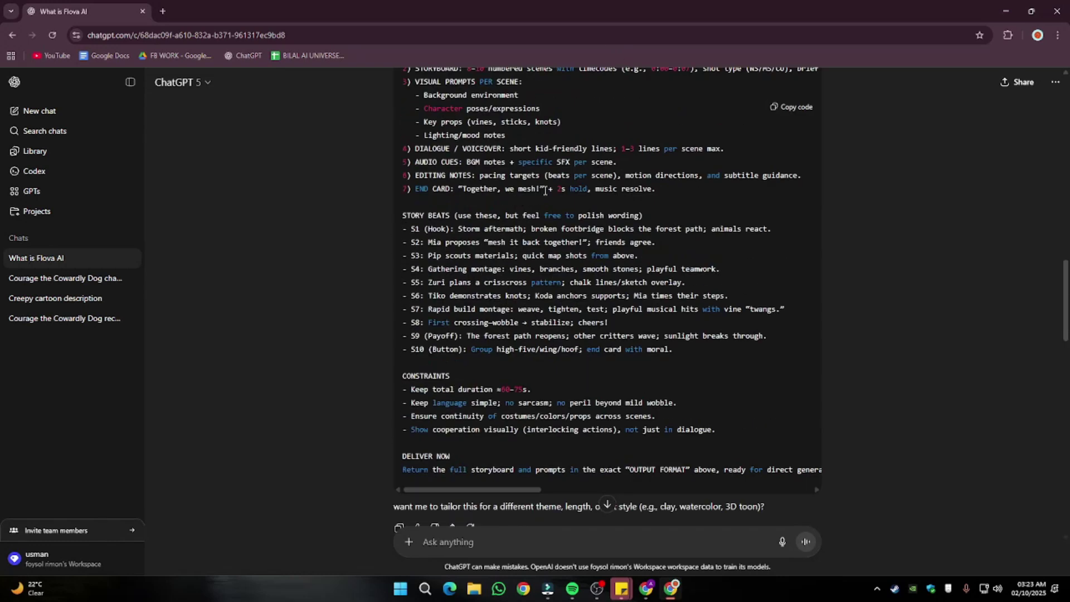
{"action": "scroll", "coordinate": [610, 133], "scroll_direction": "up", "scroll_amount": 10}
{"action": "scroll", "coordinate": [634, 170], "scroll_direction": "up", "scroll_amount": 5}
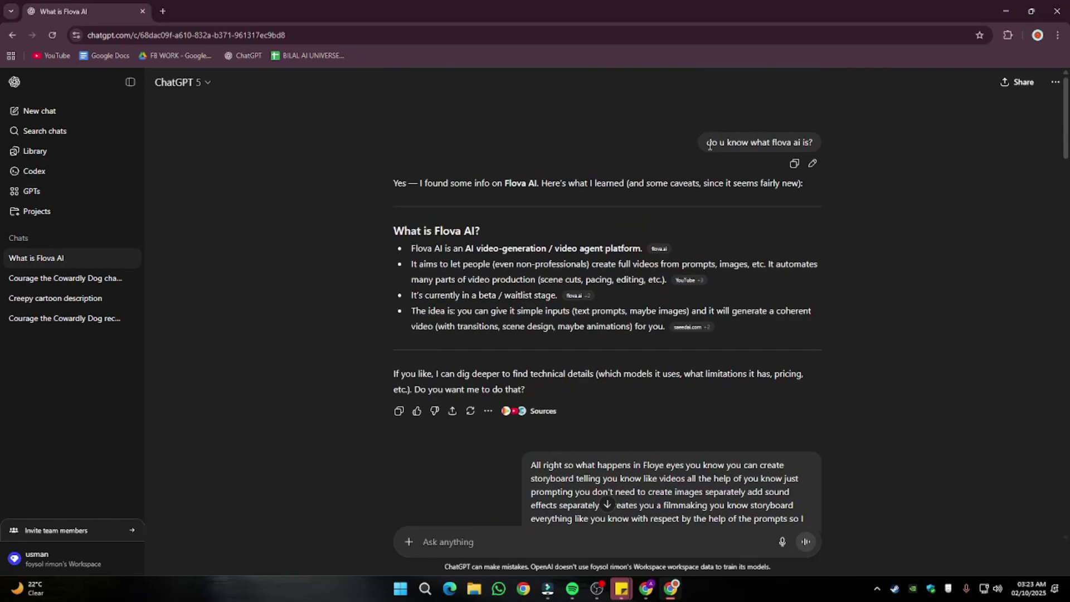
{"action": "left_click_drag", "start_coordinate": [707, 143], "coordinate": [805, 142]}
{"action": "scroll", "coordinate": [551, 266], "scroll_direction": "down", "scroll_amount": 3}
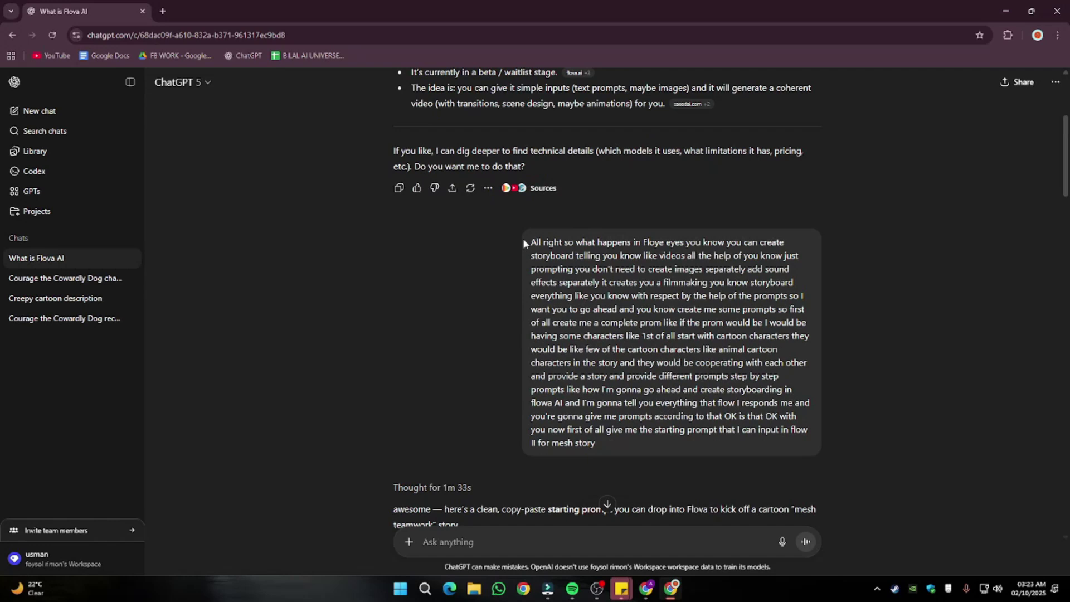
{"action": "scroll", "coordinate": [569, 263], "scroll_direction": "down", "scroll_amount": 1}
{"action": "scroll", "coordinate": [586, 261], "scroll_direction": "down", "scroll_amount": 5}
{"action": "scroll", "coordinate": [601, 260], "scroll_direction": "down", "scroll_amount": 5}
{"action": "scroll", "coordinate": [603, 259], "scroll_direction": "down", "scroll_amount": 2}
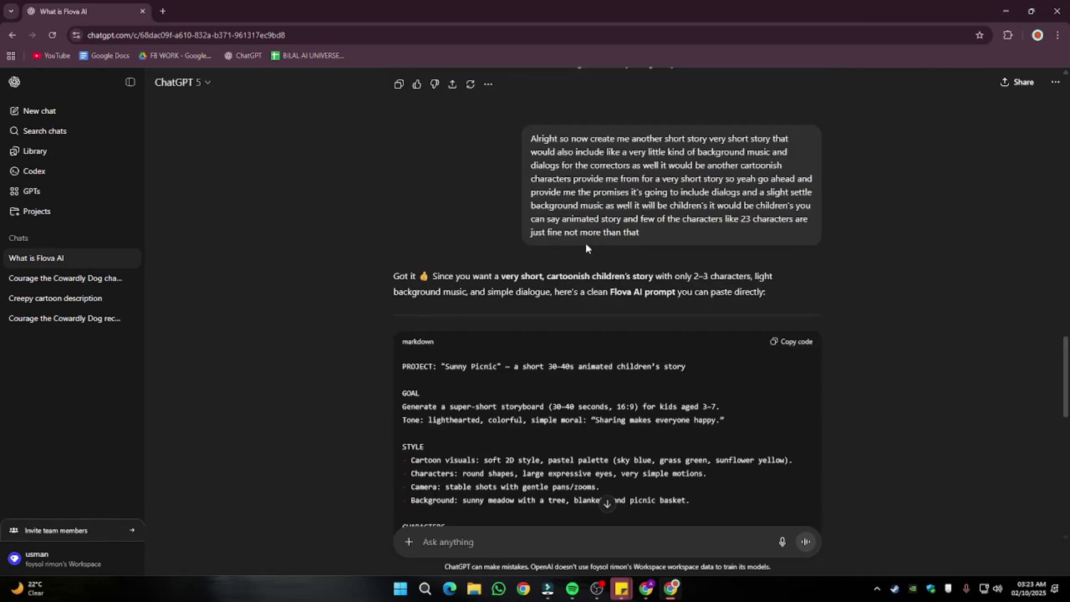
{"action": "mouse_move", "coordinate": [671, 185]}
{"action": "scroll", "coordinate": [708, 252], "scroll_direction": "down", "scroll_amount": 2}
{"action": "scroll", "coordinate": [614, 243], "scroll_direction": "down", "scroll_amount": 3}
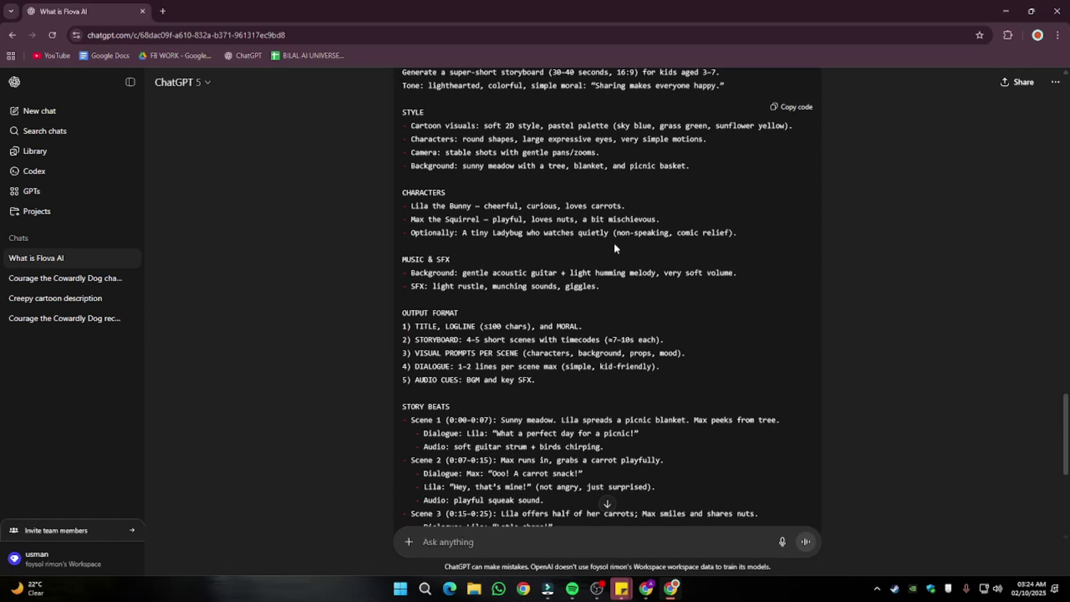
{"action": "scroll", "coordinate": [599, 245], "scroll_direction": "up", "scroll_amount": 1}
{"action": "scroll", "coordinate": [599, 245], "scroll_direction": "up", "scroll_amount": 1}
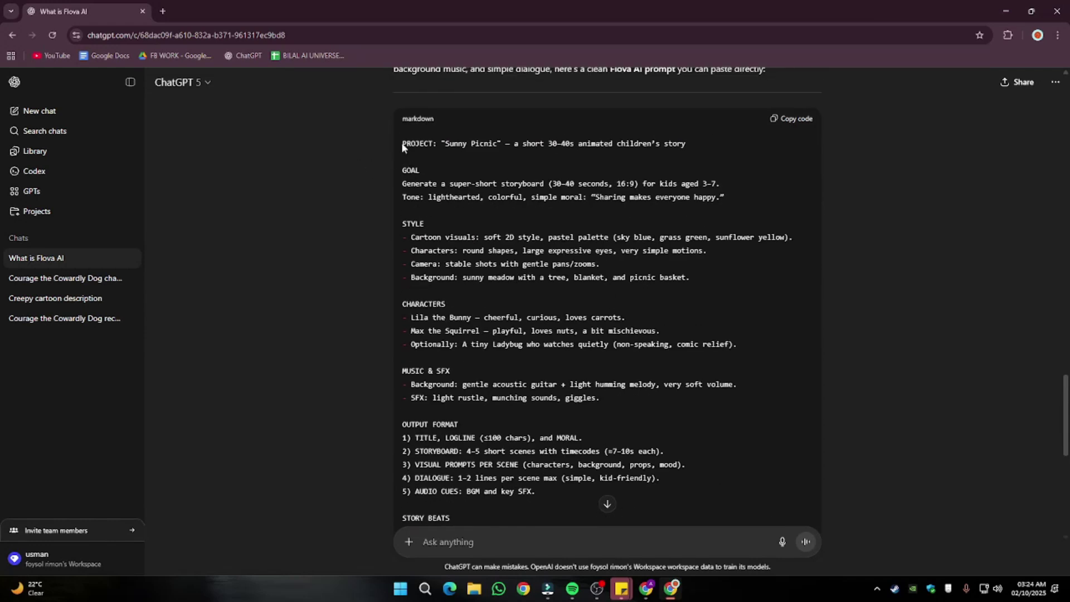
{"action": "left_click_drag", "start_coordinate": [402, 143], "coordinate": [688, 279]}
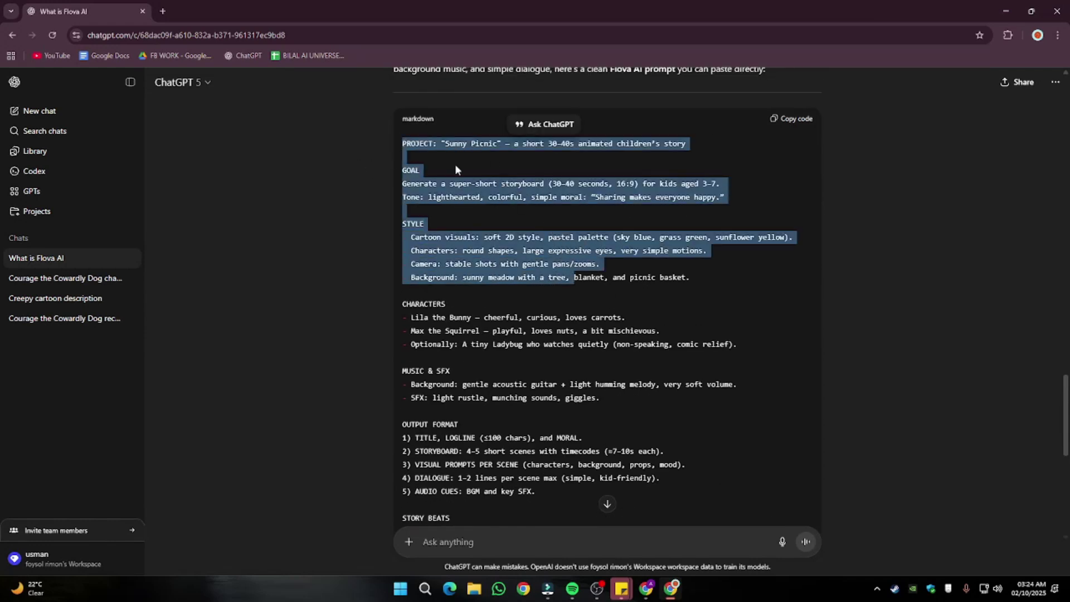
{"action": "left_click", "coordinate": [459, 193]}
{"action": "scroll", "coordinate": [431, 183], "scroll_direction": "down", "scroll_amount": 2}
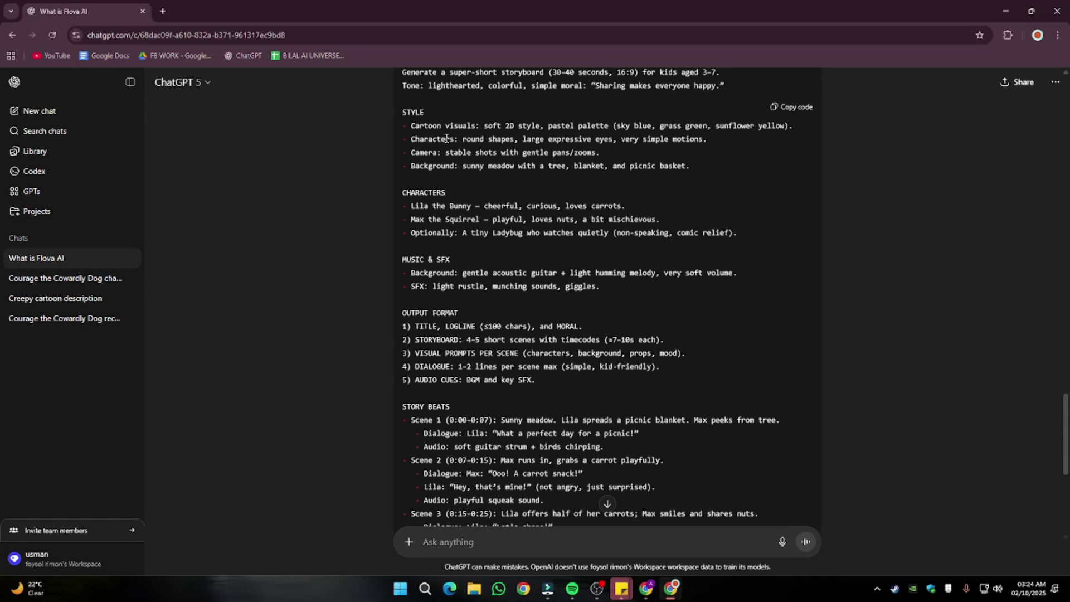
{"action": "scroll", "coordinate": [452, 138], "scroll_direction": "down", "scroll_amount": 2}
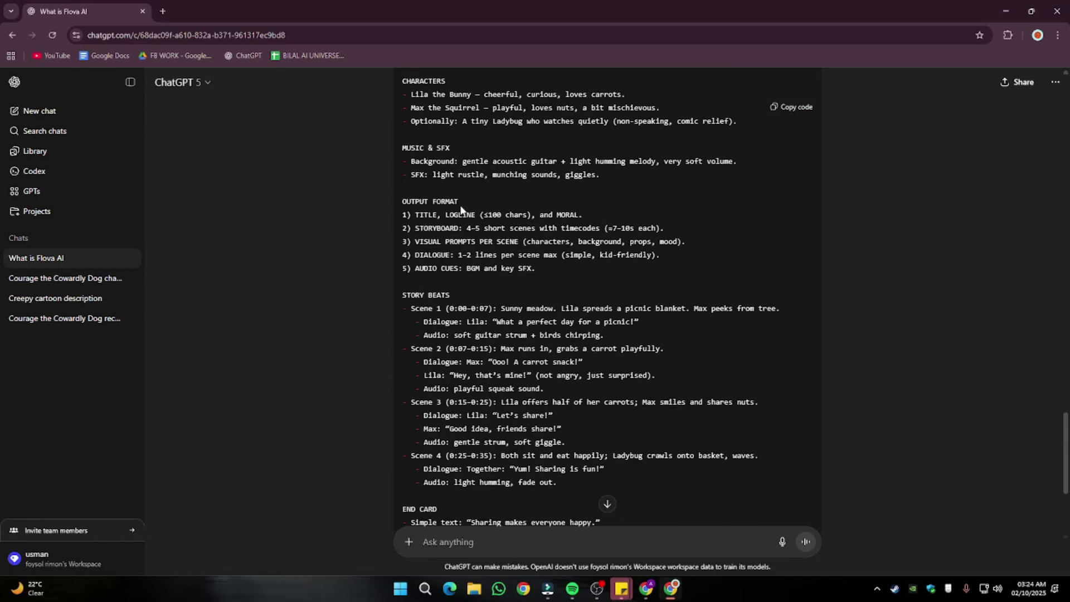
{"action": "scroll", "coordinate": [460, 209], "scroll_direction": "down", "scroll_amount": 1}
{"action": "scroll", "coordinate": [445, 249], "scroll_direction": "down", "scroll_amount": 2}
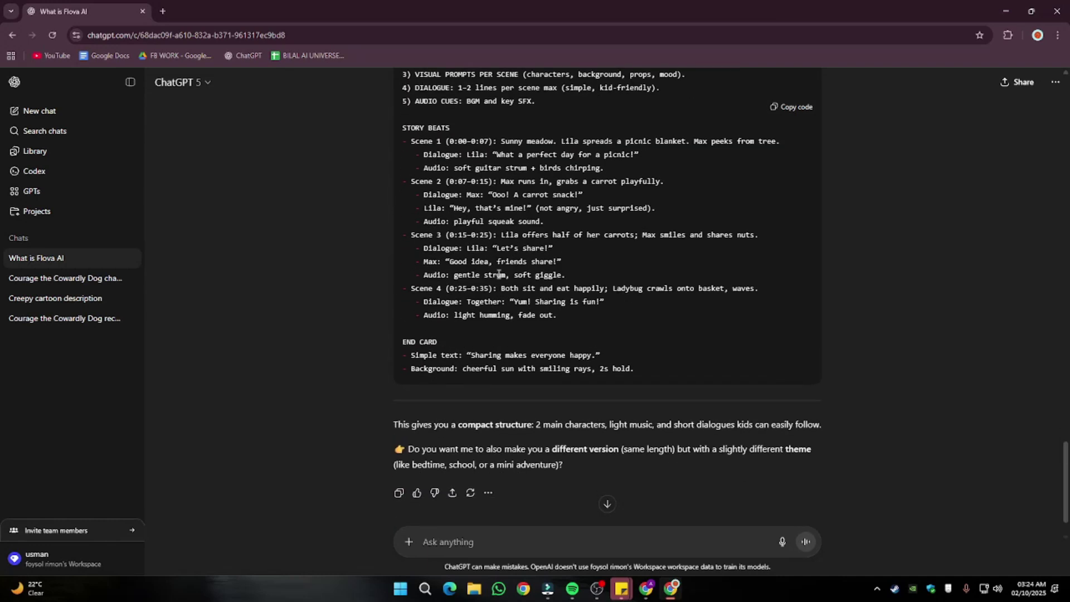
{"action": "scroll", "coordinate": [513, 309], "scroll_direction": "up", "scroll_amount": 8}
{"action": "scroll", "coordinate": [513, 309], "scroll_direction": "up", "scroll_amount": 5}
{"action": "scroll", "coordinate": [588, 325], "scroll_direction": "up", "scroll_amount": 3}
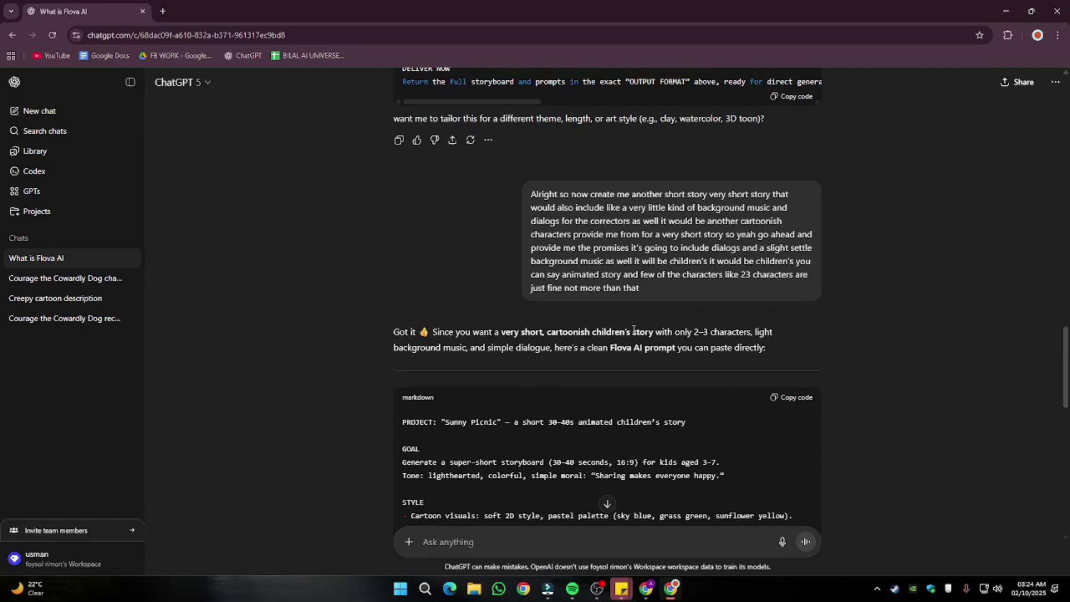
{"action": "scroll", "coordinate": [686, 326], "scroll_direction": "up", "scroll_amount": 10}
{"action": "scroll", "coordinate": [688, 325], "scroll_direction": "up", "scroll_amount": 10}
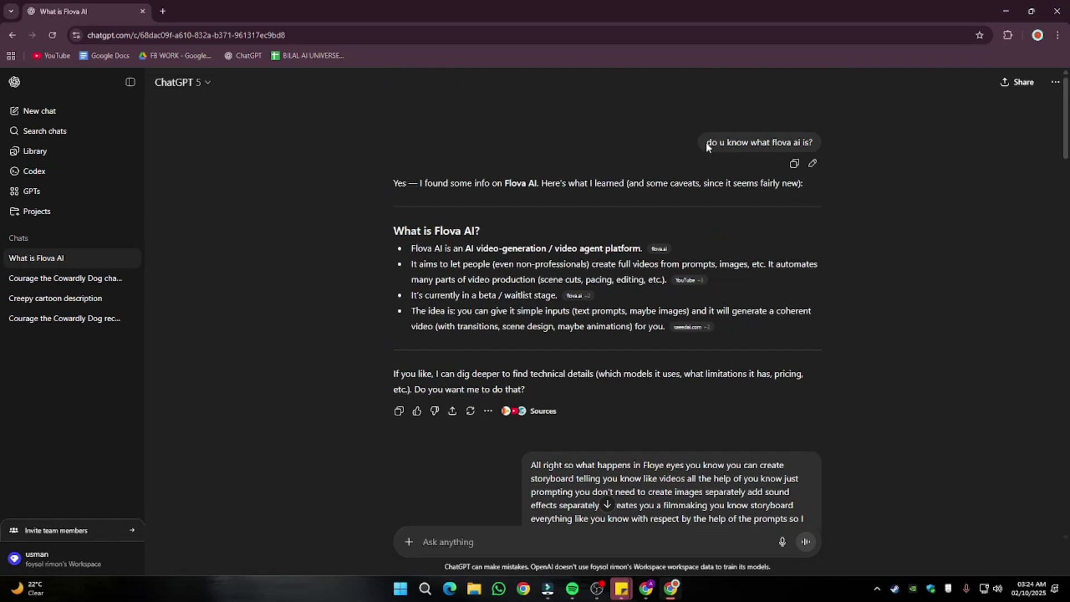
{"action": "left_click_drag", "start_coordinate": [708, 142], "coordinate": [813, 144]}
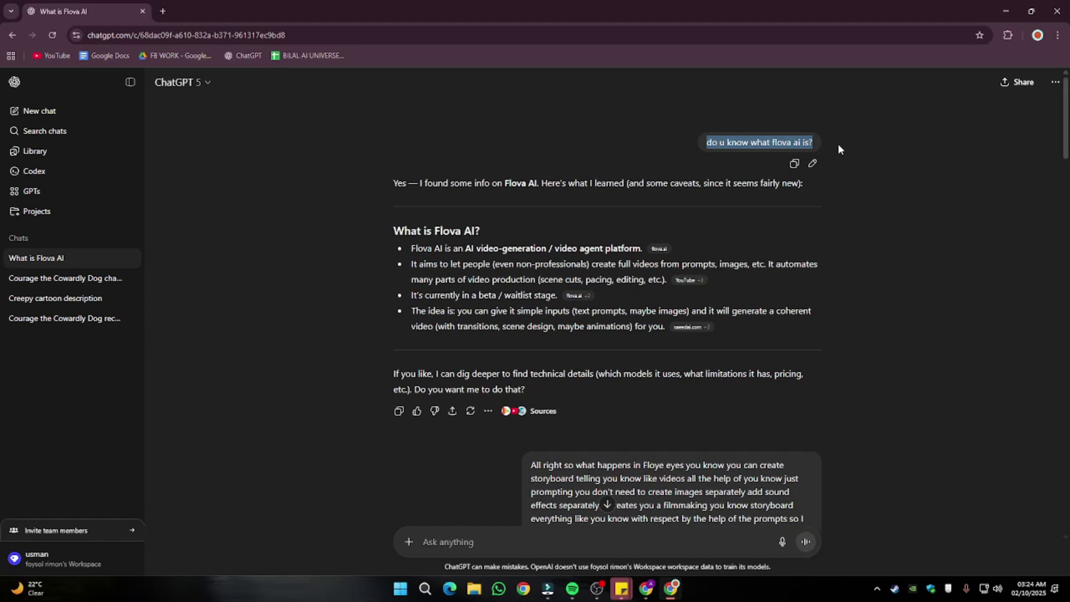
{"action": "scroll", "coordinate": [854, 322], "scroll_direction": "down", "scroll_amount": 10}
{"action": "scroll", "coordinate": [870, 318], "scroll_direction": "down", "scroll_amount": 5}
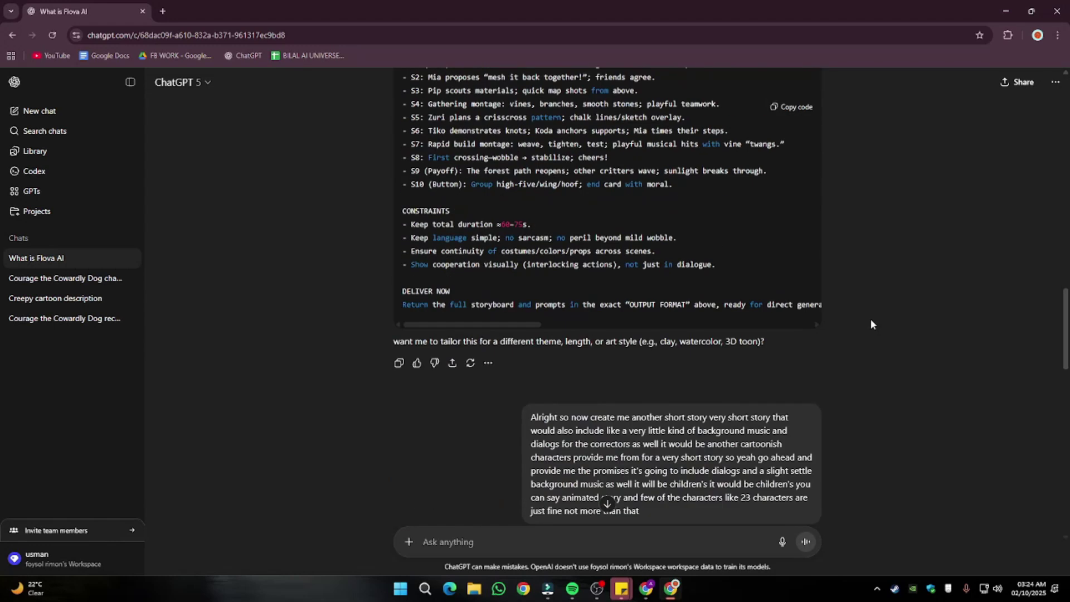
{"action": "scroll", "coordinate": [870, 320], "scroll_direction": "down", "scroll_amount": 5}
{"action": "scroll", "coordinate": [865, 322], "scroll_direction": "down", "scroll_amount": 3}
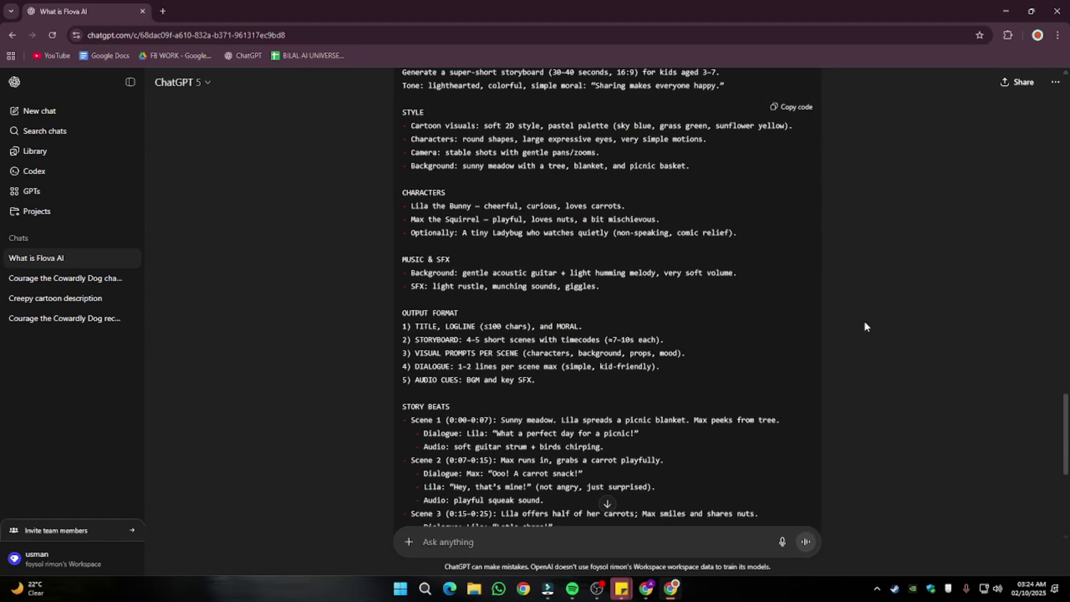
{"action": "scroll", "coordinate": [735, 201], "scroll_direction": "up", "scroll_amount": 3}
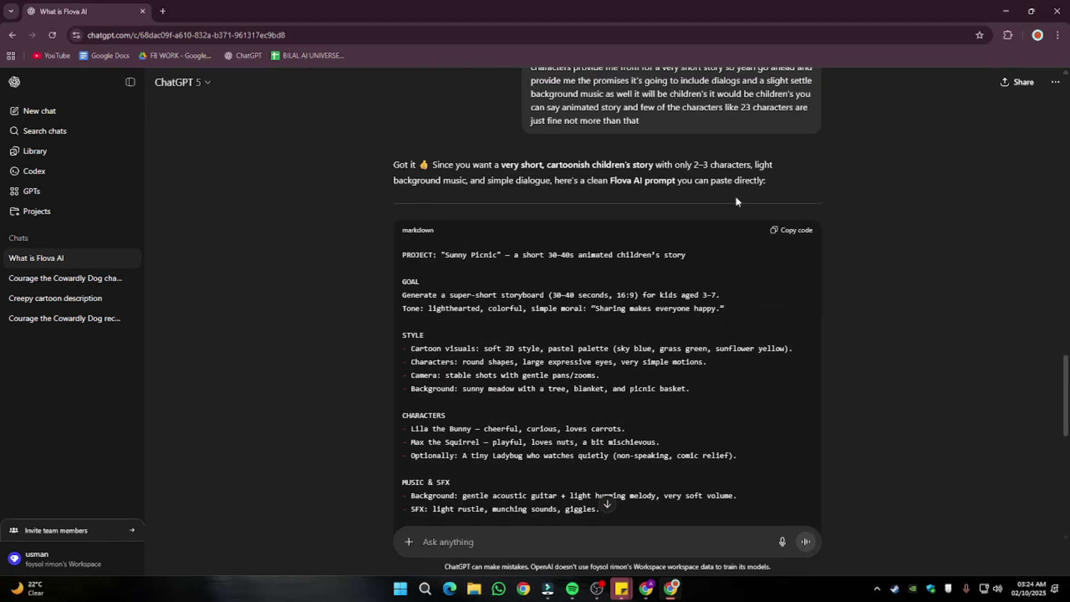
Step: Copy the whole Sunny Picnic Flova prompt and close the ChatGPT window
{"action": "left_click", "coordinate": [797, 232]}
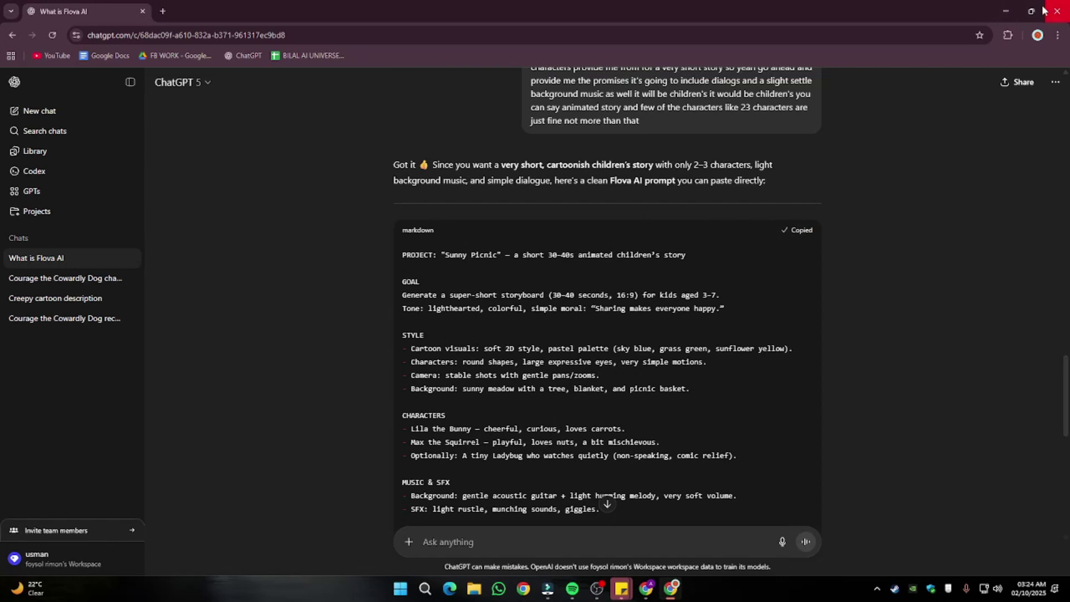
{"action": "left_click", "coordinate": [1055, 10]}
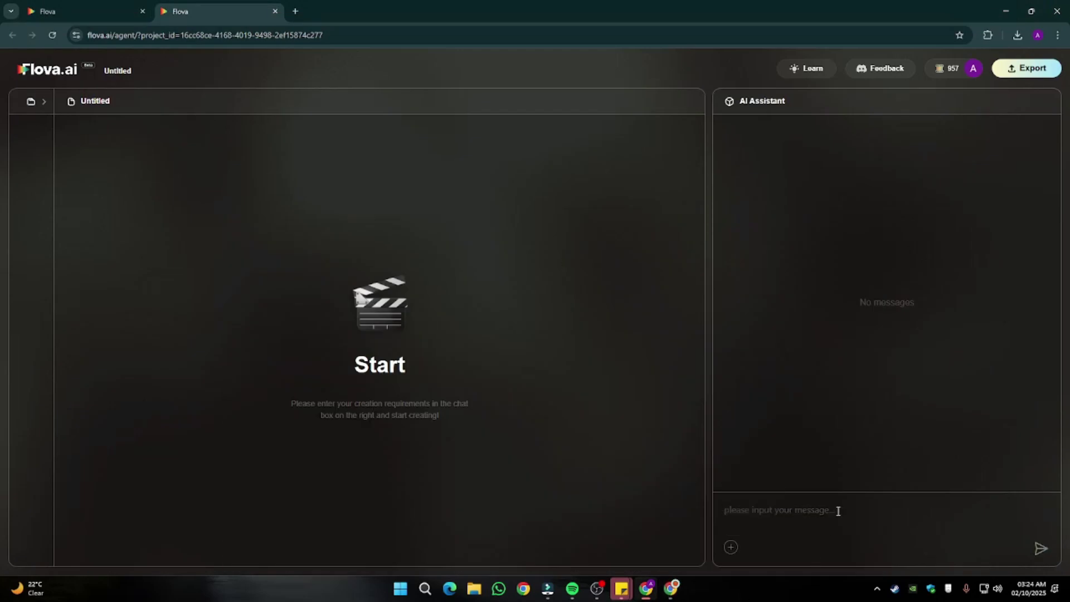
Step: Paste the copied Sunny Picnic script into the assistant chat and send it
{"action": "key", "text": "ctrl+v"}
{"action": "scroll", "coordinate": [962, 481], "scroll_direction": "up", "scroll_amount": 5}
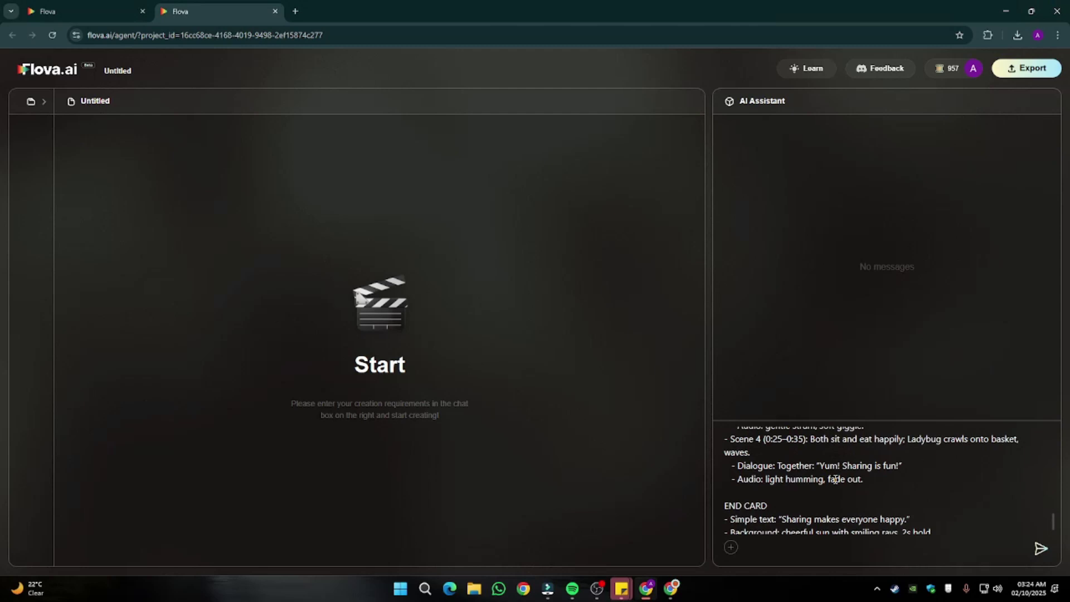
{"action": "scroll", "coordinate": [987, 493], "scroll_direction": "up", "scroll_amount": 5}
{"action": "scroll", "coordinate": [1015, 504], "scroll_direction": "up", "scroll_amount": 2}
{"action": "left_click", "coordinate": [1041, 548]}
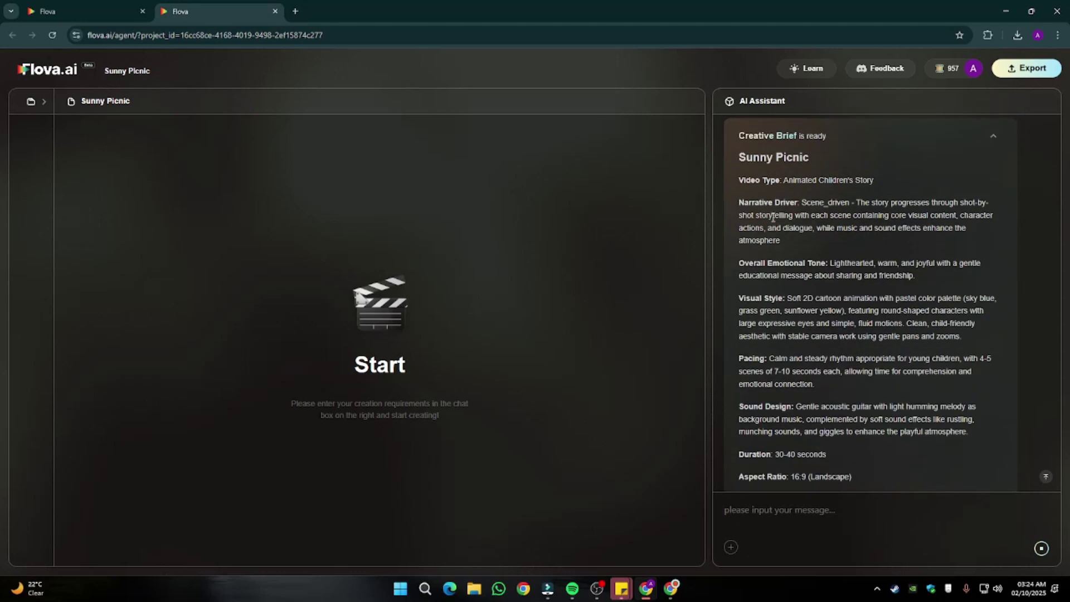
{"action": "scroll", "coordinate": [772, 218], "scroll_direction": "up", "scroll_amount": 1}
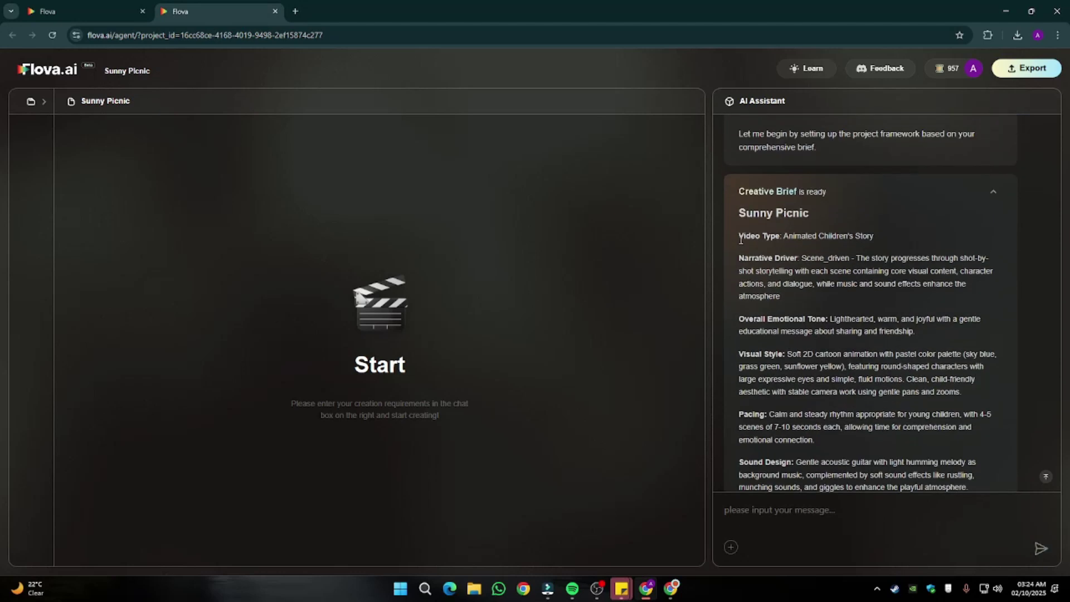
{"action": "left_click_drag", "start_coordinate": [790, 237], "coordinate": [905, 242]}
{"action": "scroll", "coordinate": [905, 243], "scroll_direction": "down", "scroll_amount": 1}
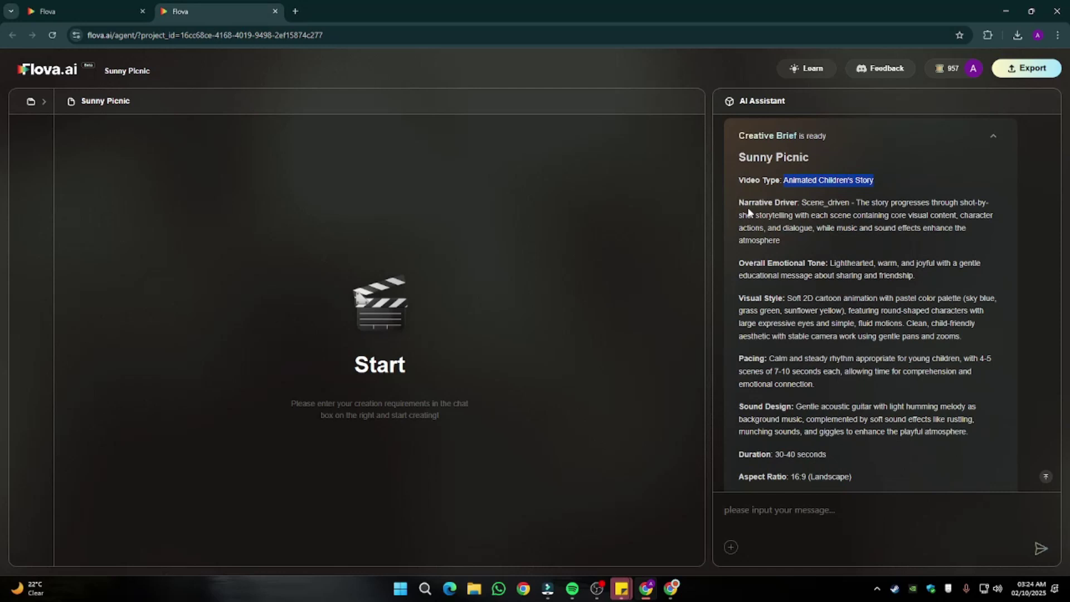
Step: Read the creative brief's Narrative Driver, Sound Design, Duration, Aspect Ratio and Target Audience lines
{"action": "left_click_drag", "start_coordinate": [739, 202], "coordinate": [924, 208]}
{"action": "scroll", "coordinate": [764, 292], "scroll_direction": "down", "scroll_amount": 2}
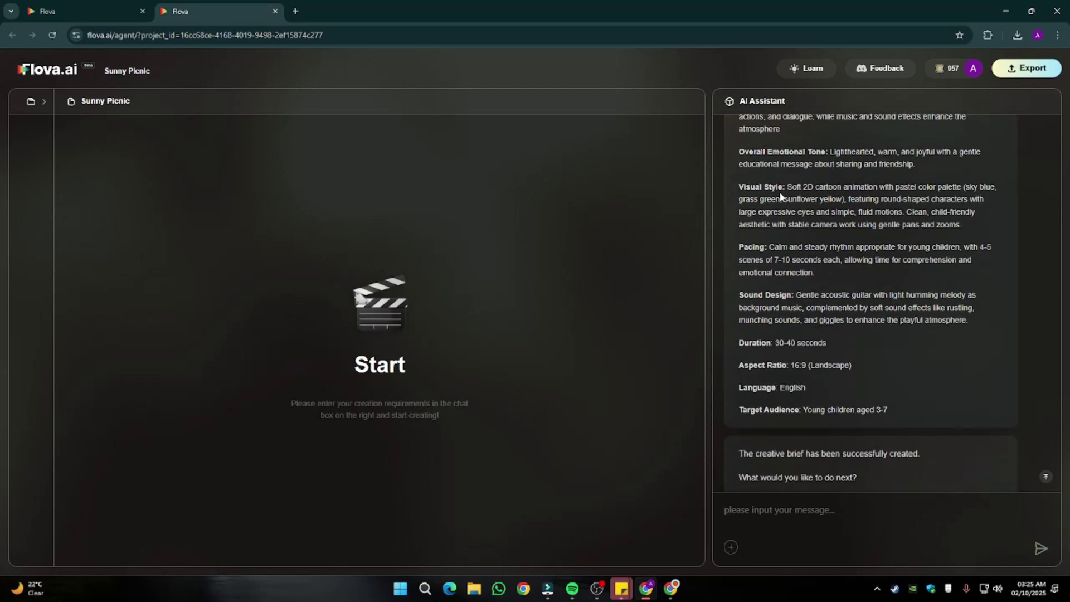
{"action": "left_click_drag", "start_coordinate": [750, 305], "coordinate": [795, 298]}
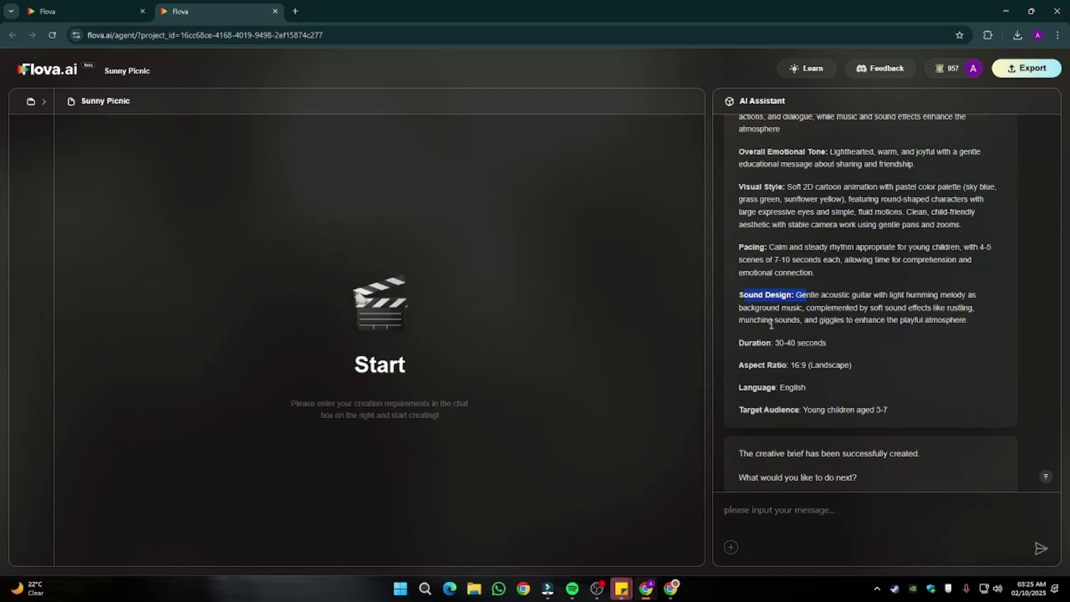
{"action": "left_click_drag", "start_coordinate": [749, 344], "coordinate": [833, 330]}
{"action": "left_click_drag", "start_coordinate": [754, 368], "coordinate": [860, 396]}
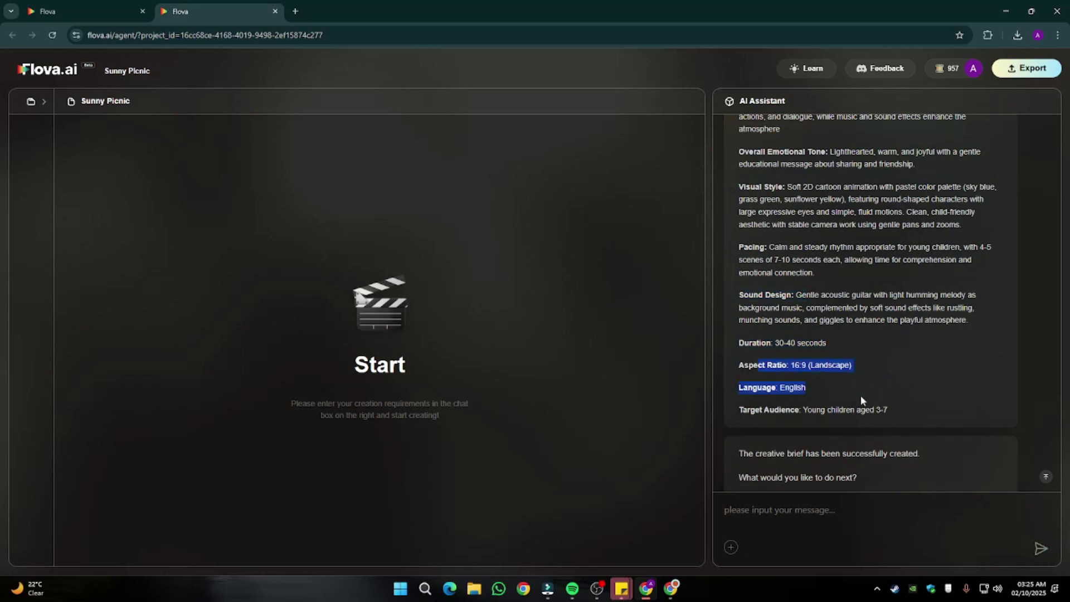
{"action": "left_click", "coordinate": [699, 446]}
{"action": "left_click_drag", "start_coordinate": [739, 411], "coordinate": [912, 410]}
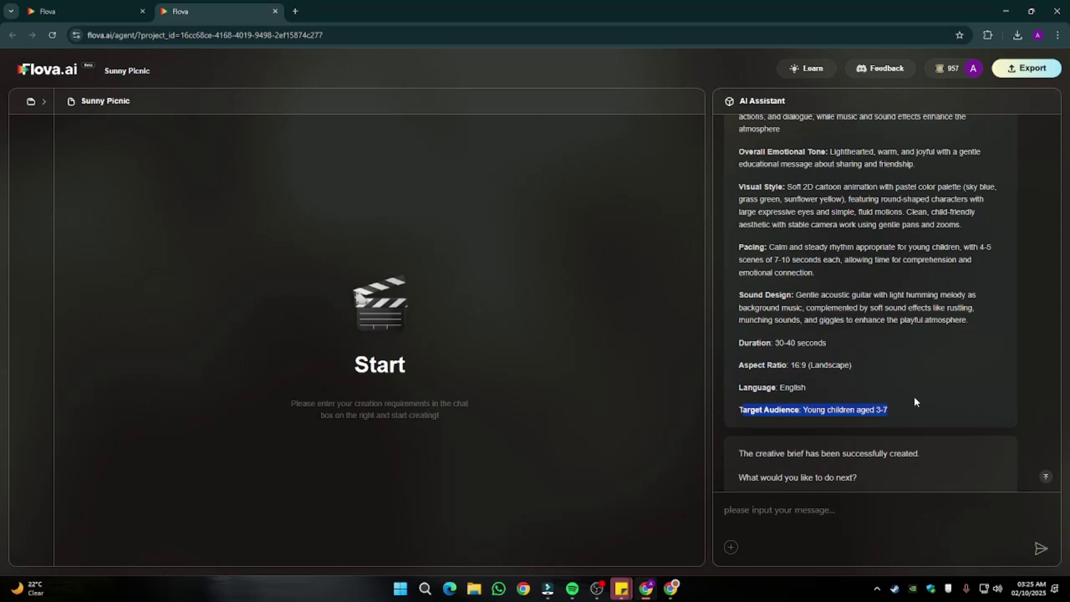
{"action": "scroll", "coordinate": [923, 376], "scroll_direction": "down", "scroll_amount": 2}
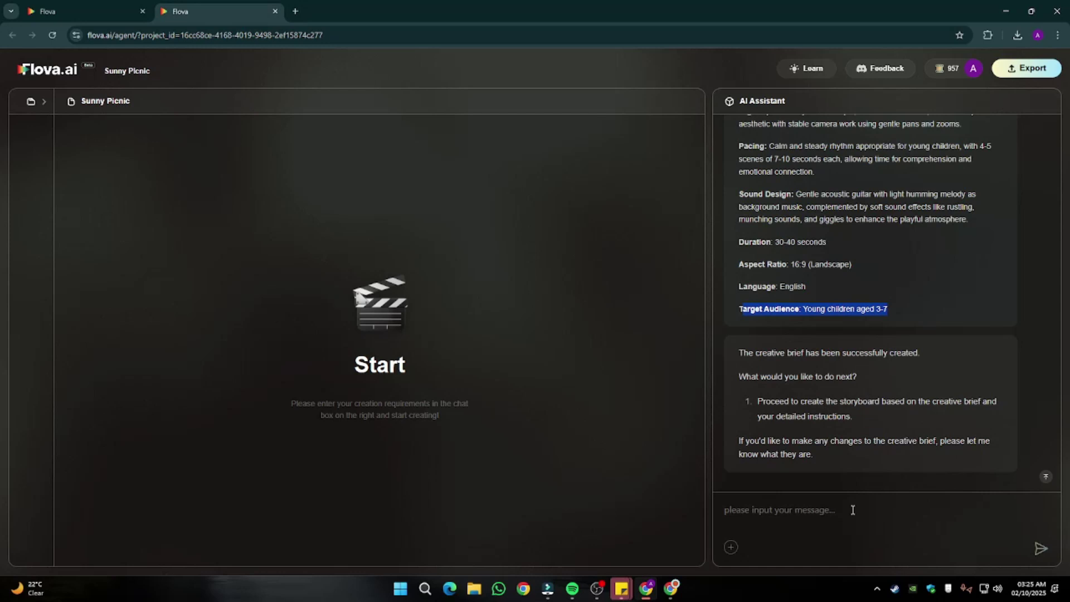
Step: Read the assistant's next-step question and its option to create the storyboard
{"action": "left_click_drag", "start_coordinate": [758, 395], "coordinate": [906, 364]}
{"action": "left_click", "coordinate": [772, 403]}
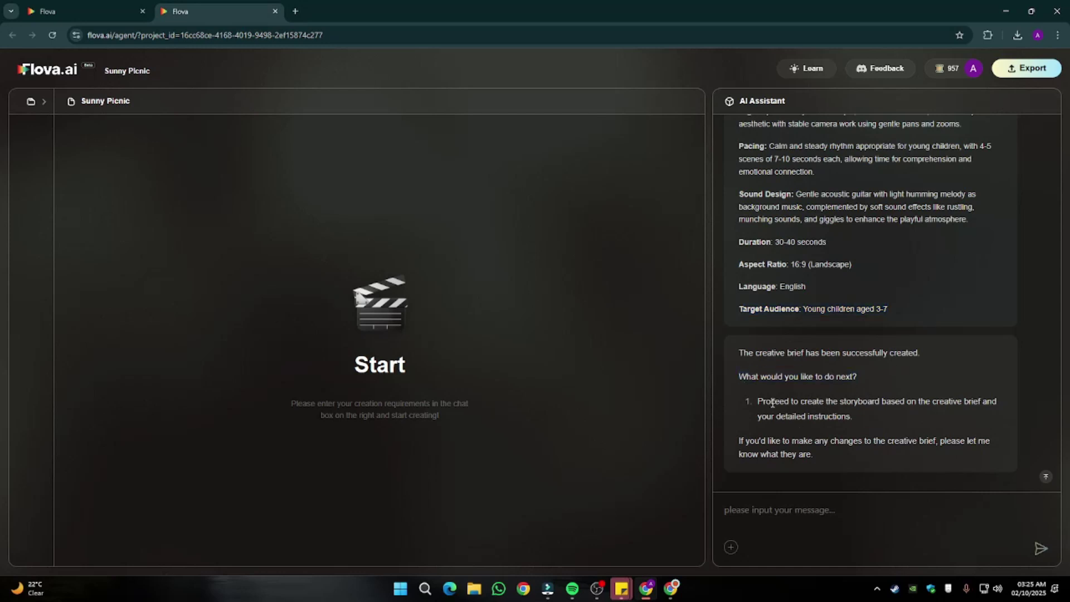
{"action": "mouse_move", "coordinate": [760, 405]}
{"action": "left_mouse_down"}
{"action": "mouse_move", "coordinate": [995, 402]}
{"action": "mouse_move", "coordinate": [997, 412]}
{"action": "left_mouse_up"}
{"action": "left_click", "coordinate": [988, 412]}
{"action": "type", "text": "1"}
Step: Reply 1 to create the storyboard, then 'yes' to design the visual generation path
{"action": "key", "text": "Return"}
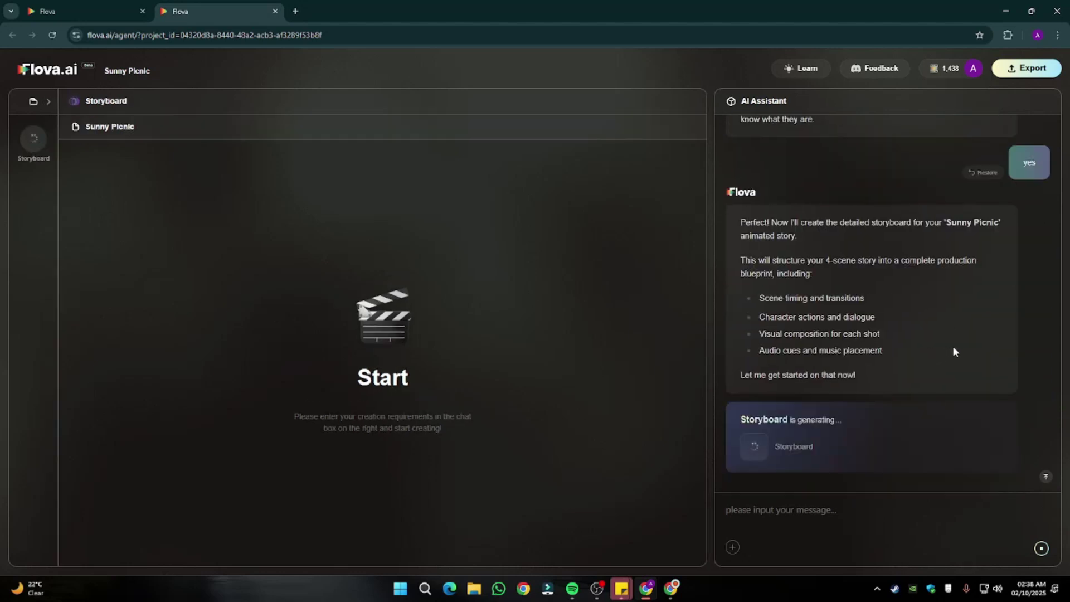
{"action": "left_click", "coordinate": [864, 513]}
{"action": "type", "text": "yes"}
{"action": "key", "text": "Return"}
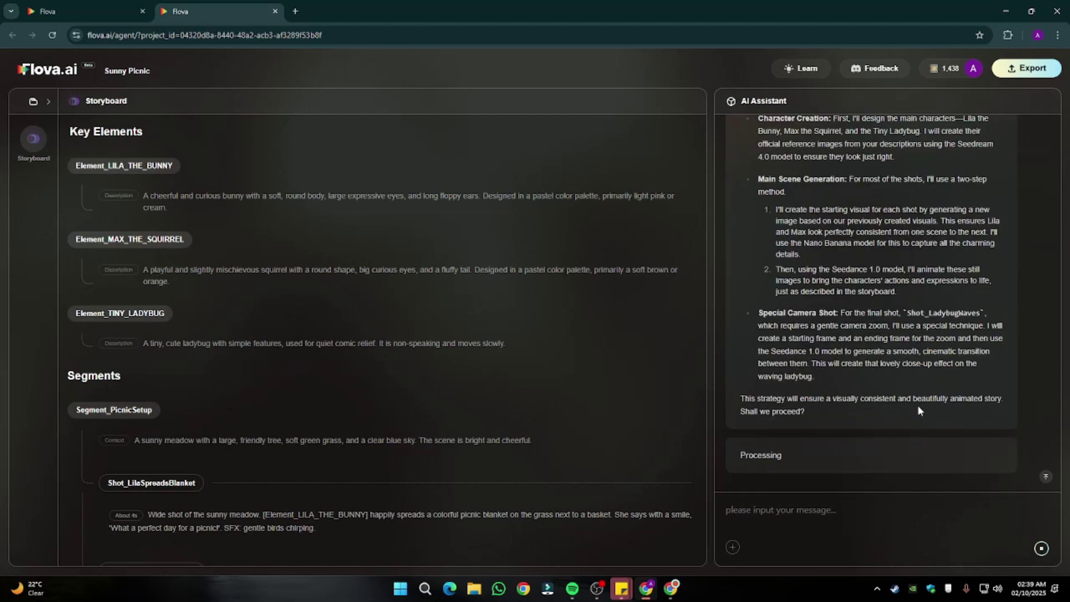
Step: Reply 'yes' twice to approve the strategy and continue after the character reference images
{"action": "left_click", "coordinate": [851, 504]}
{"action": "type", "text": "yes"}
{"action": "key", "text": "Return"}
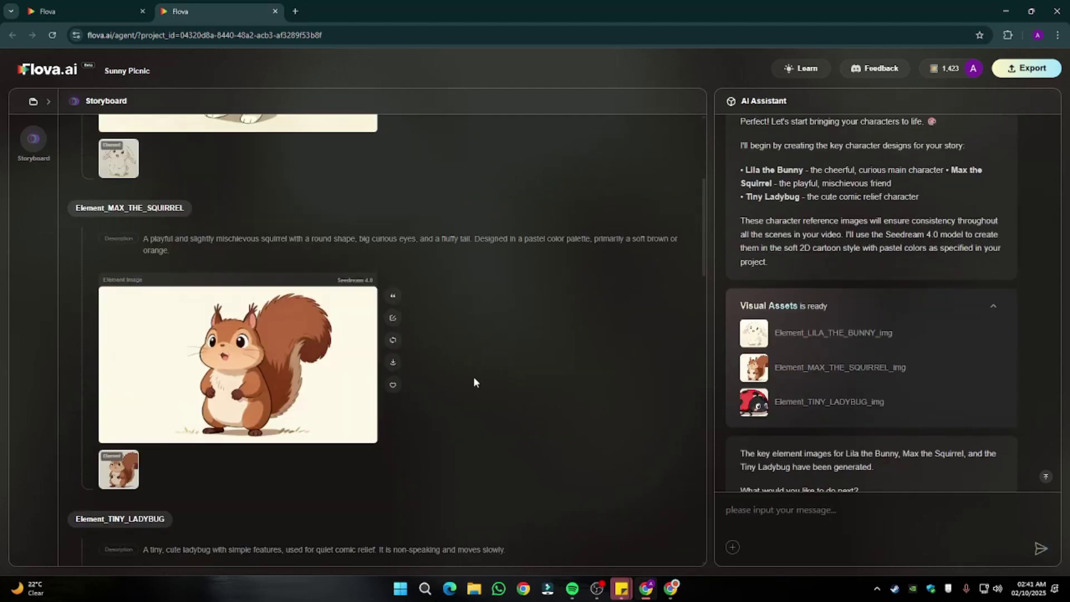
{"action": "left_click", "coordinate": [816, 505]}
{"action": "type", "text": "yes"}
{"action": "key", "text": "Return"}
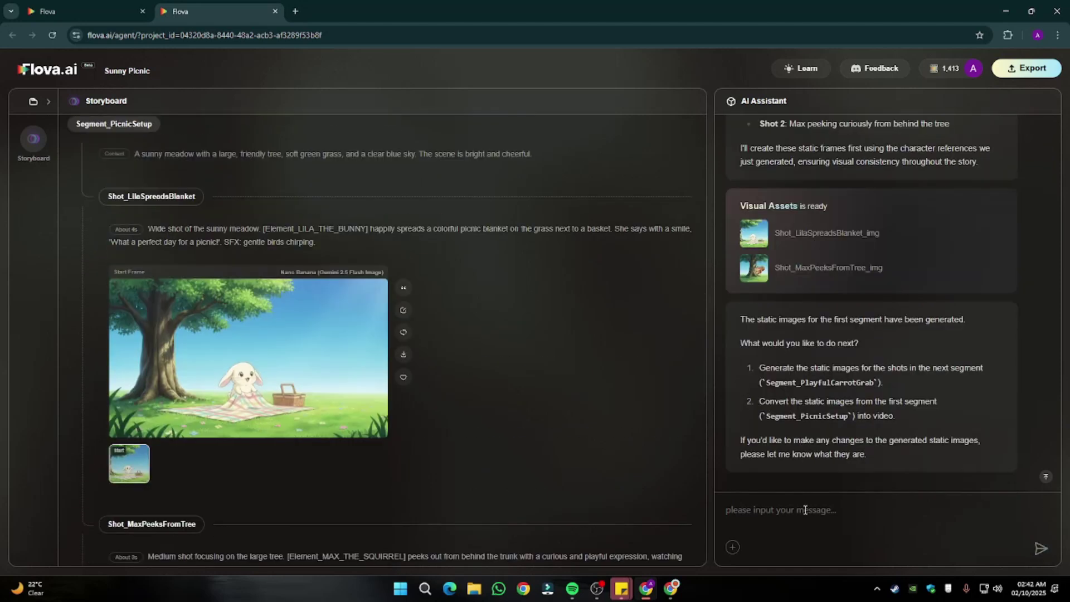
Step: Reply 1 three times to generate start-frame images for the second, third and final segments
{"action": "left_click_drag", "start_coordinate": [759, 368], "coordinate": [885, 372]}
{"action": "left_click", "coordinate": [845, 509]}
{"action": "type", "text": "1"}
{"action": "key", "text": "Return"}
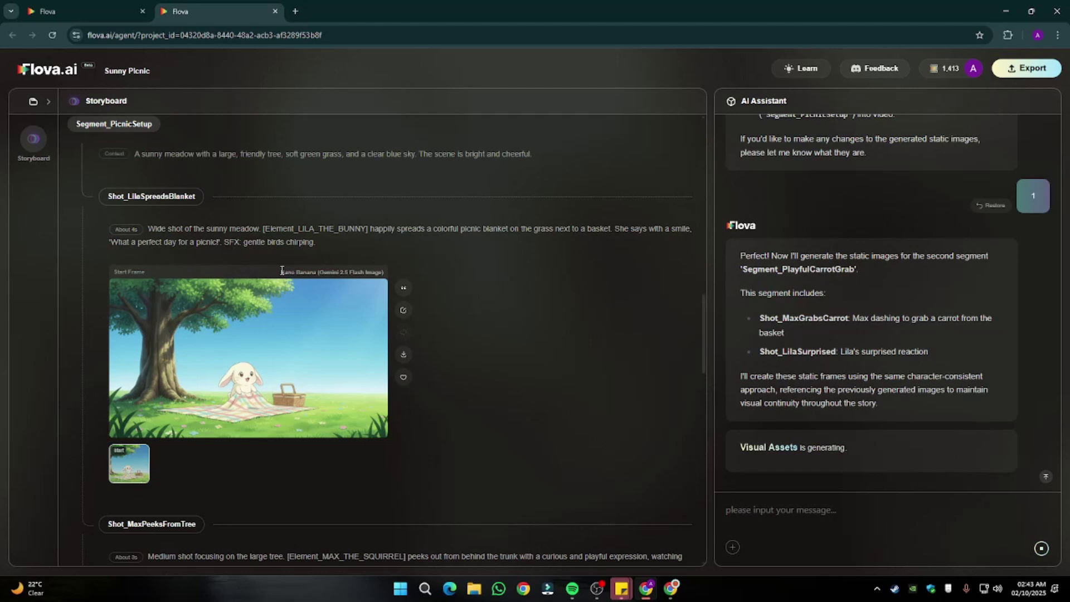
{"action": "scroll", "coordinate": [298, 359], "scroll_direction": "down", "scroll_amount": 4}
{"action": "scroll", "coordinate": [298, 358], "scroll_direction": "up", "scroll_amount": 1}
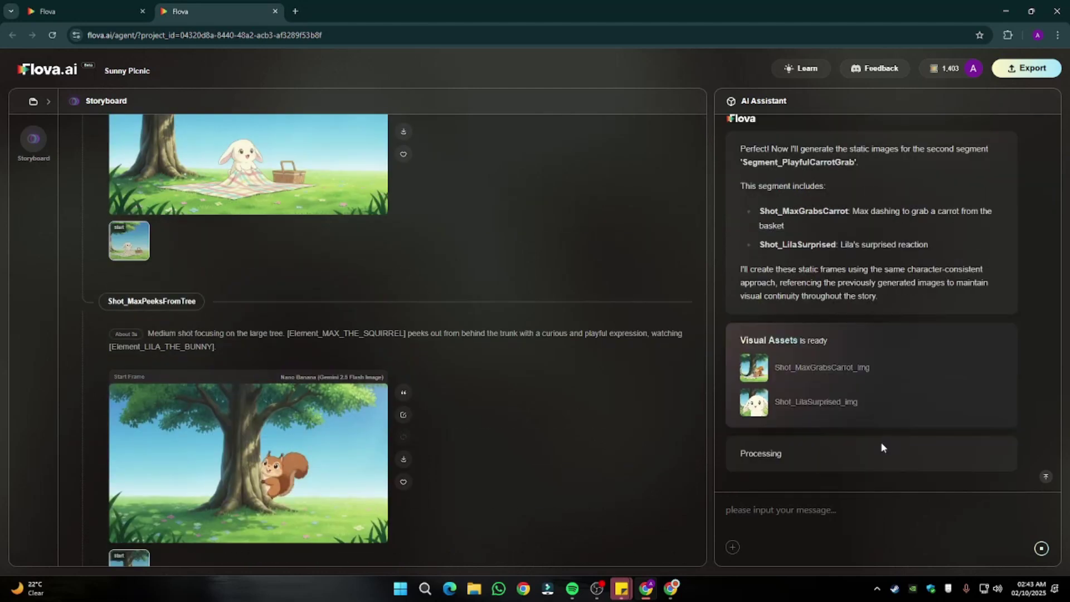
{"action": "type", "text": "1"}
{"action": "key", "text": "Return"}
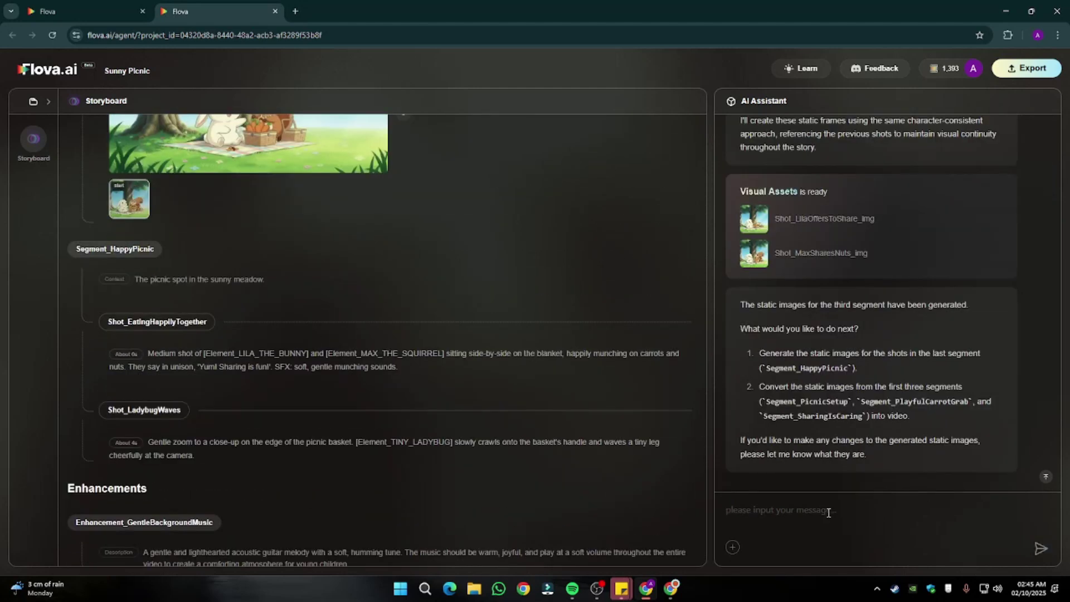
{"action": "type", "text": "1"}
{"action": "key", "text": "Return"}
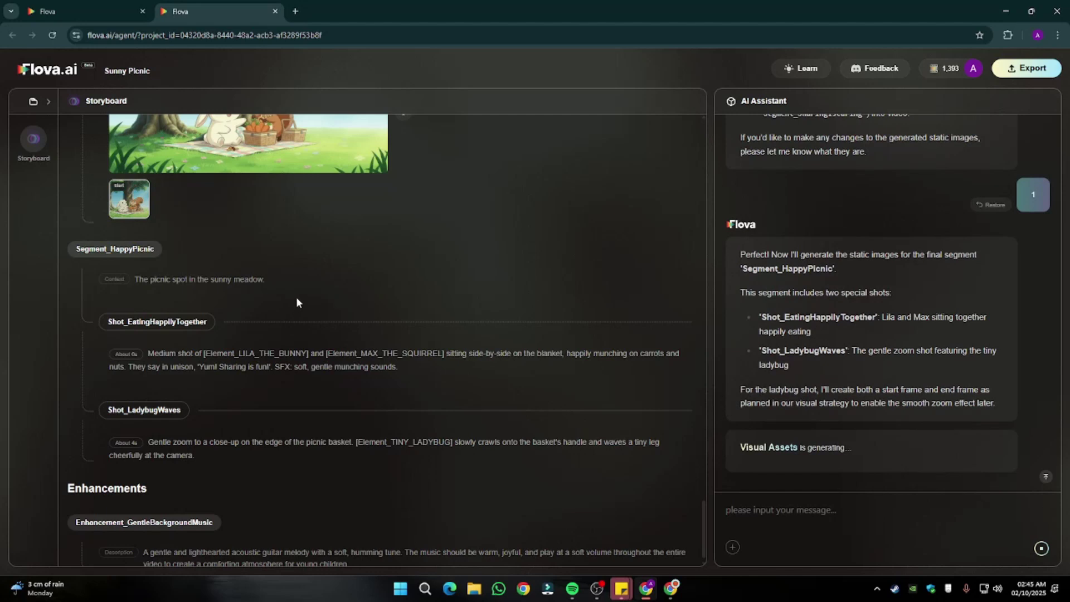
{"action": "scroll", "coordinate": [296, 297], "scroll_direction": "up", "scroll_amount": 1}
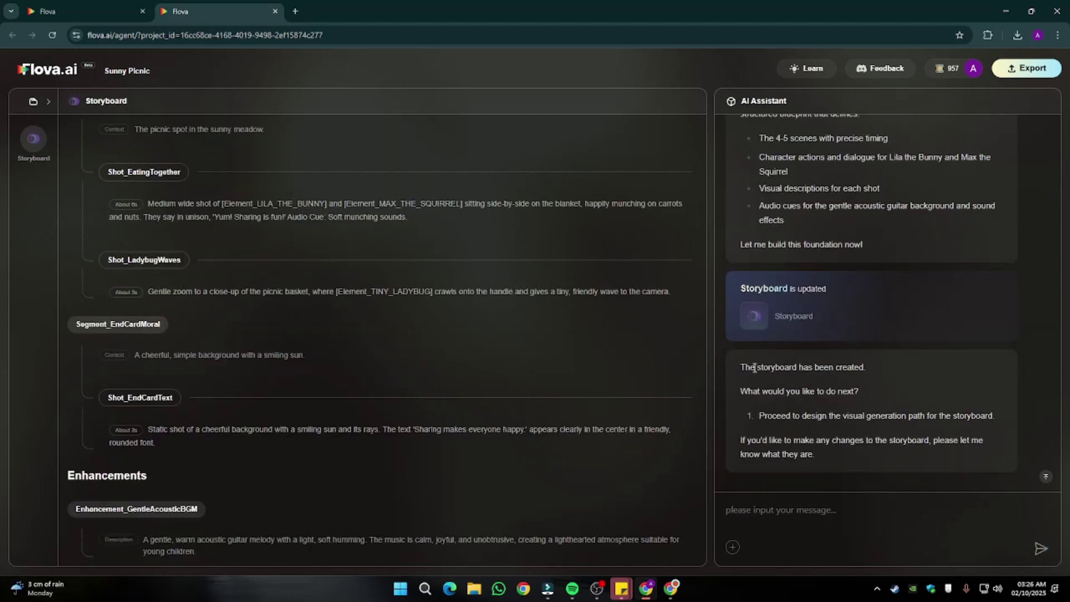
Step: Reply 1 to design the visual generation path, then switch to the other Flova tab
{"action": "left_click_drag", "start_coordinate": [747, 368], "coordinate": [878, 370]}
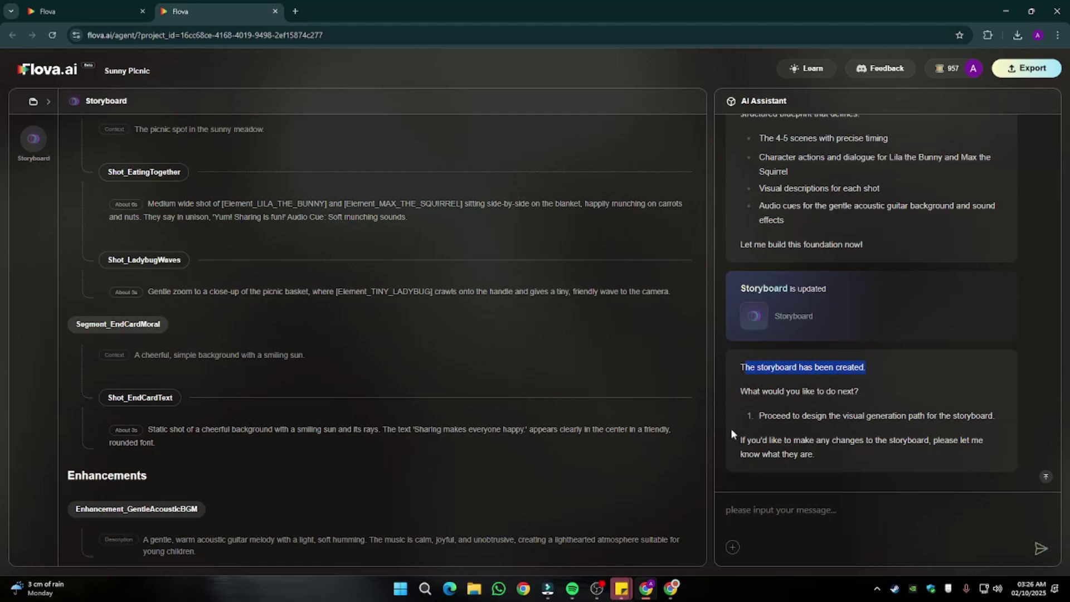
{"action": "left_click_drag", "start_coordinate": [758, 418], "coordinate": [997, 424]}
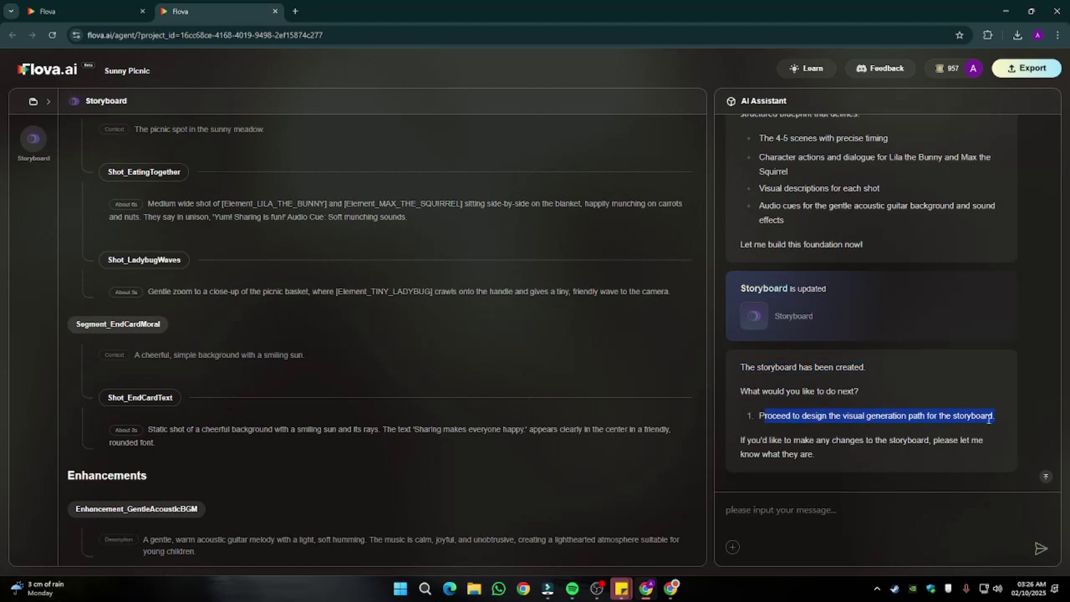
{"action": "left_click", "coordinate": [817, 523]}
{"action": "type", "text": "1"}
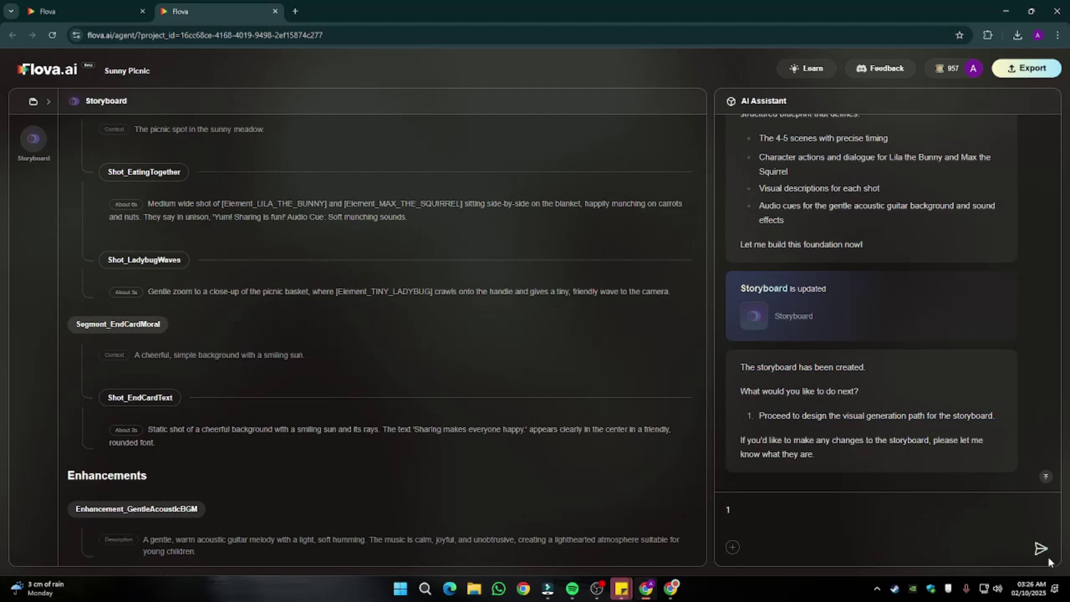
{"action": "left_click", "coordinate": [1042, 550]}
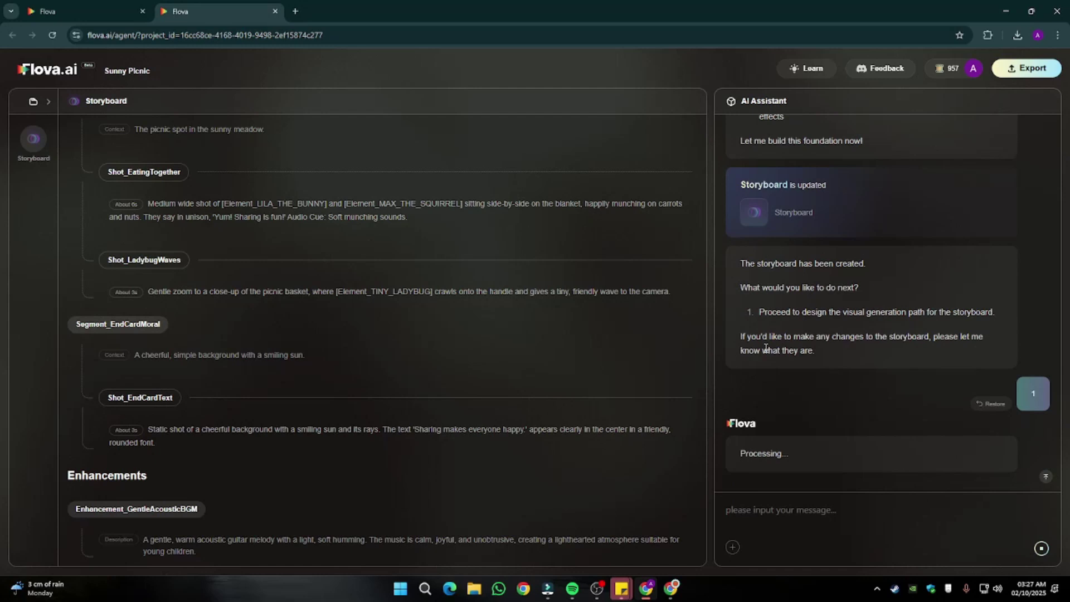
{"action": "left_click", "coordinate": [81, 8]}
{"action": "scroll", "coordinate": [367, 276], "scroll_direction": "down", "scroll_amount": 3}
{"action": "scroll", "coordinate": [401, 253], "scroll_direction": "up", "scroll_amount": 1}
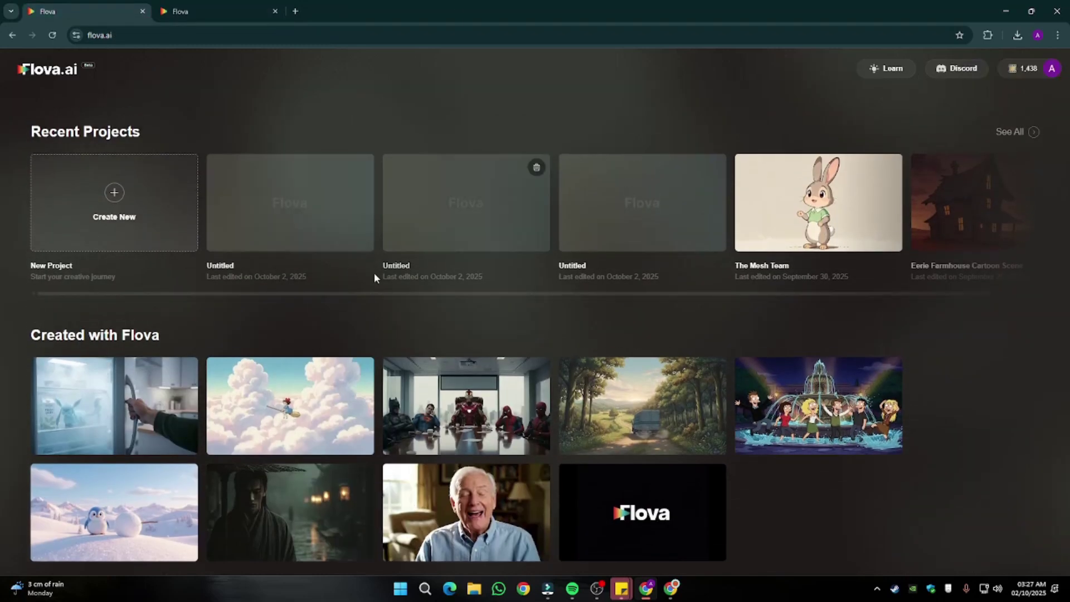
{"action": "scroll", "coordinate": [309, 231], "scroll_direction": "up", "scroll_amount": 1}
Step: Reopen the saved Sunny Picnic project and review the original script and key-element image suggestion
{"action": "left_click", "coordinate": [299, 226]}
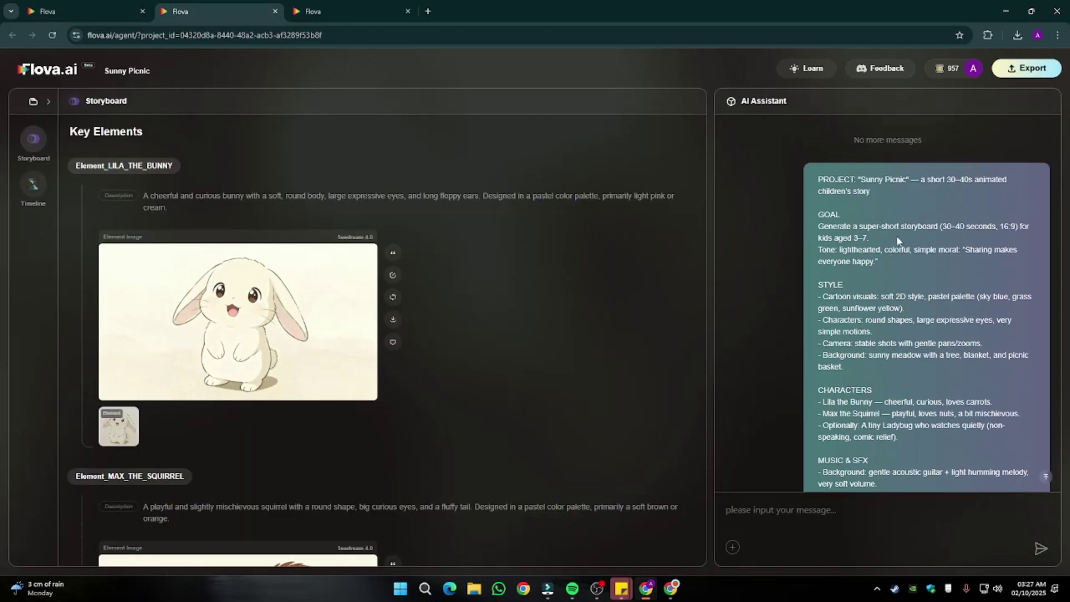
{"action": "scroll", "coordinate": [887, 217], "scroll_direction": "down", "scroll_amount": 3}
{"action": "scroll", "coordinate": [869, 209], "scroll_direction": "up", "scroll_amount": 3}
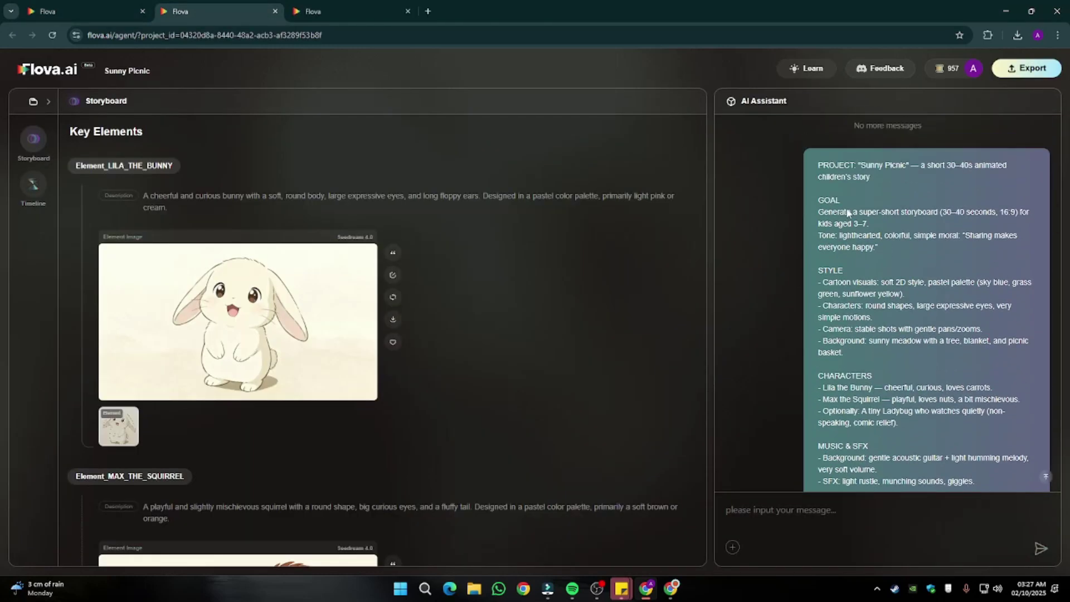
{"action": "mouse_move", "coordinate": [819, 177]}
{"action": "left_mouse_down"}
{"action": "mouse_move", "coordinate": [992, 313]}
{"action": "mouse_move", "coordinate": [932, 280]}
{"action": "left_mouse_up"}
{"action": "scroll", "coordinate": [992, 309], "scroll_direction": "up", "scroll_amount": 2}
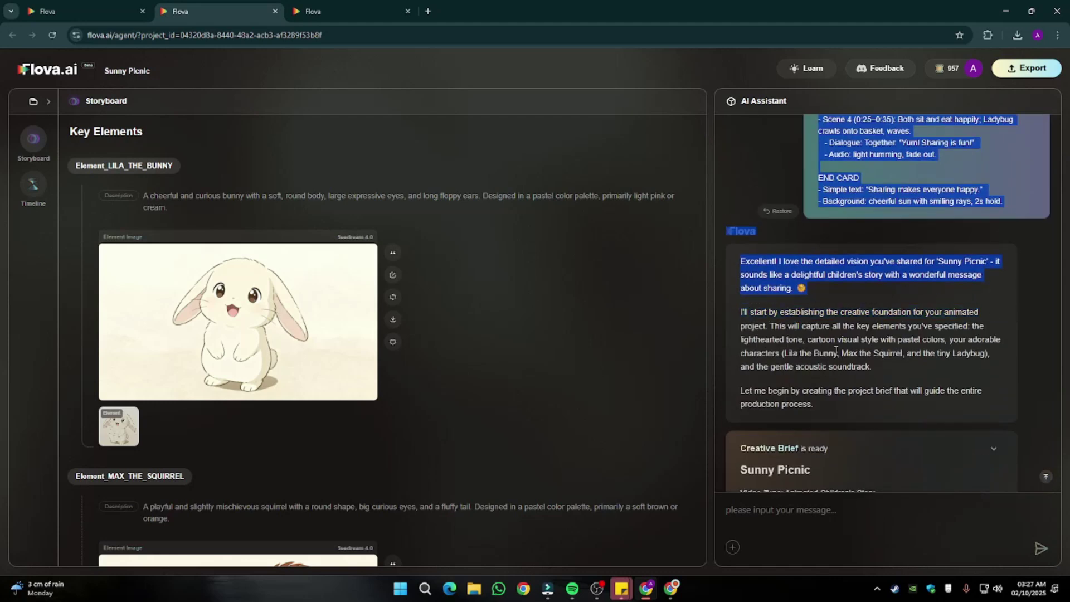
{"action": "scroll", "coordinate": [836, 352], "scroll_direction": "down", "scroll_amount": 3}
{"action": "scroll", "coordinate": [861, 316], "scroll_direction": "down", "scroll_amount": 3}
{"action": "scroll", "coordinate": [862, 314], "scroll_direction": "down", "scroll_amount": 3}
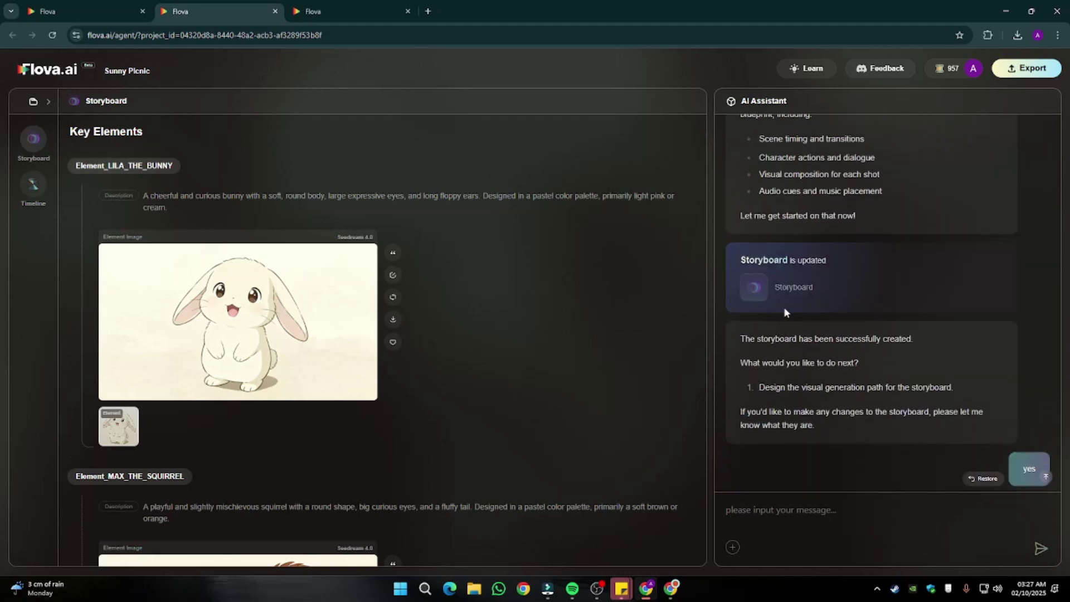
{"action": "scroll", "coordinate": [911, 301], "scroll_direction": "down", "scroll_amount": 3}
{"action": "scroll", "coordinate": [915, 314], "scroll_direction": "down", "scroll_amount": 3}
{"action": "scroll", "coordinate": [918, 326], "scroll_direction": "down", "scroll_amount": 3}
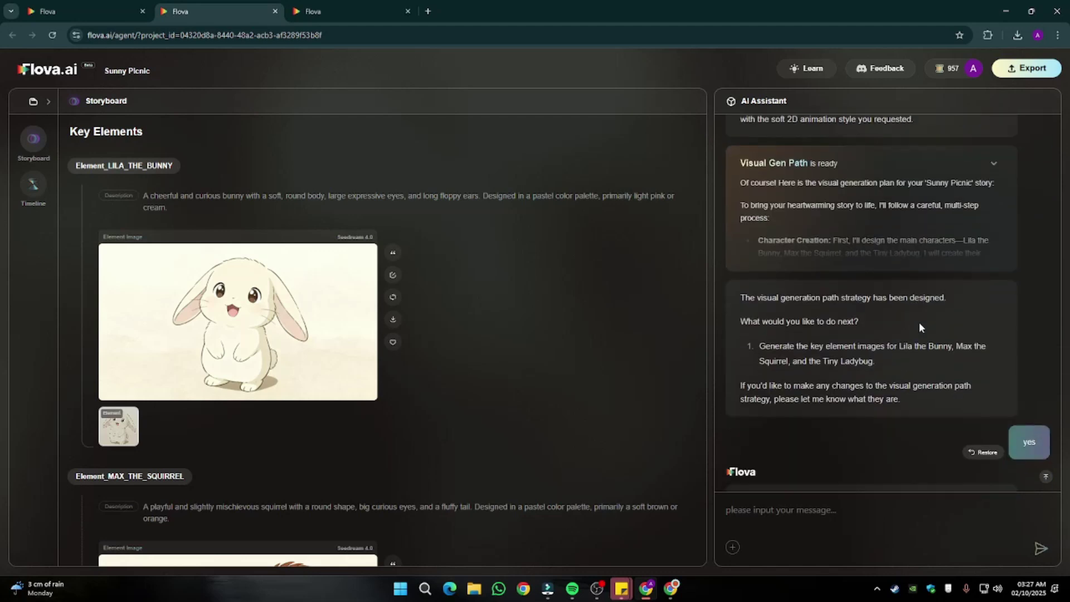
{"action": "left_click_drag", "start_coordinate": [784, 351], "coordinate": [970, 349]}
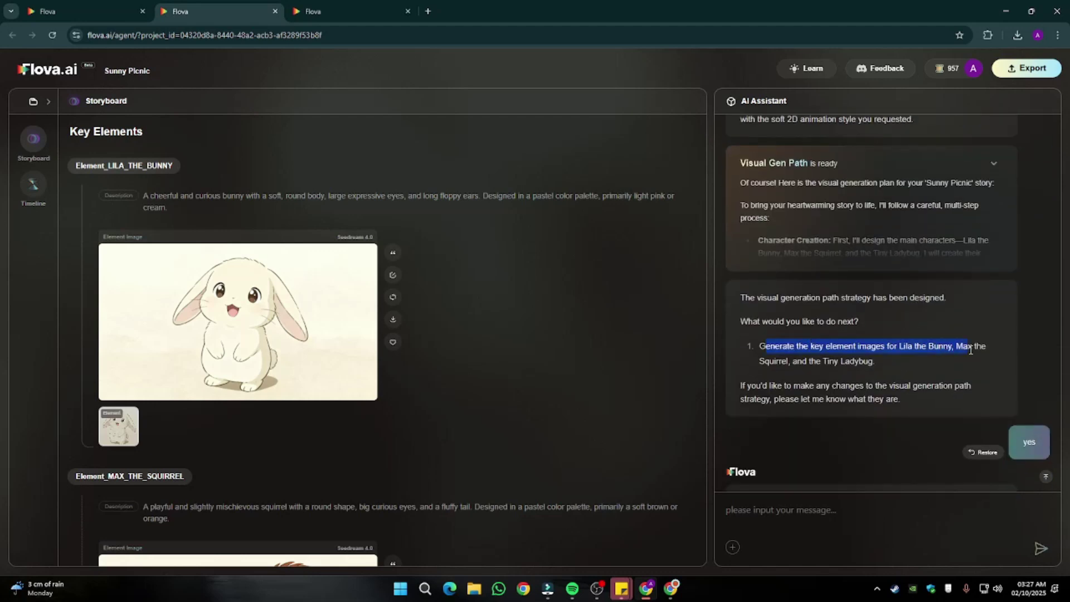
{"action": "scroll", "coordinate": [304, 317], "scroll_direction": "down", "scroll_amount": 2}
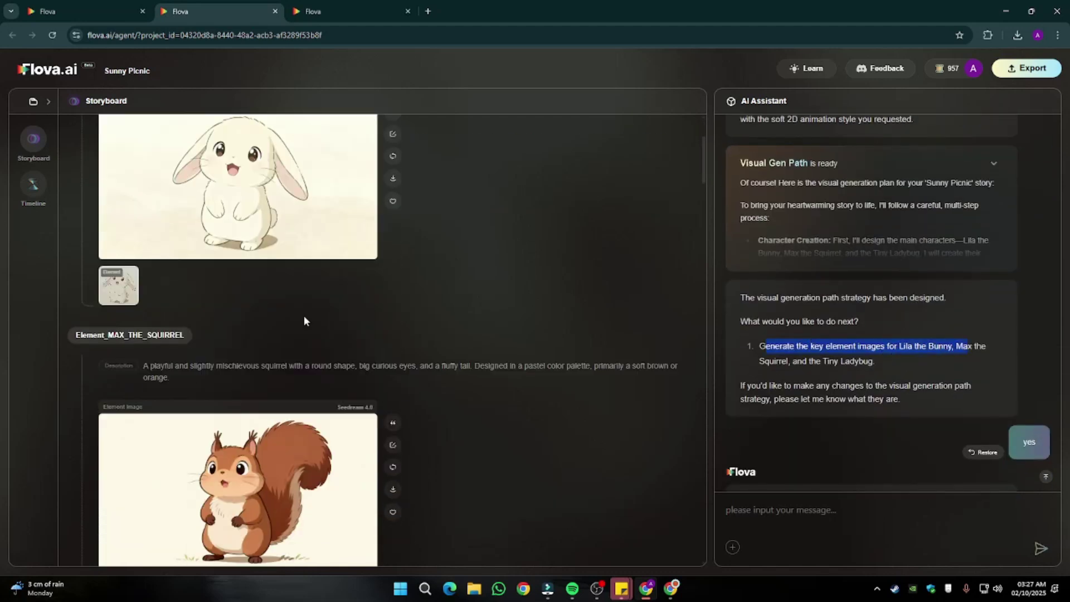
{"action": "scroll", "coordinate": [289, 270], "scroll_direction": "down", "scroll_amount": 5}
{"action": "scroll", "coordinate": [248, 242], "scroll_direction": "up", "scroll_amount": 1}
{"action": "scroll", "coordinate": [248, 241], "scroll_direction": "up", "scroll_amount": 2}
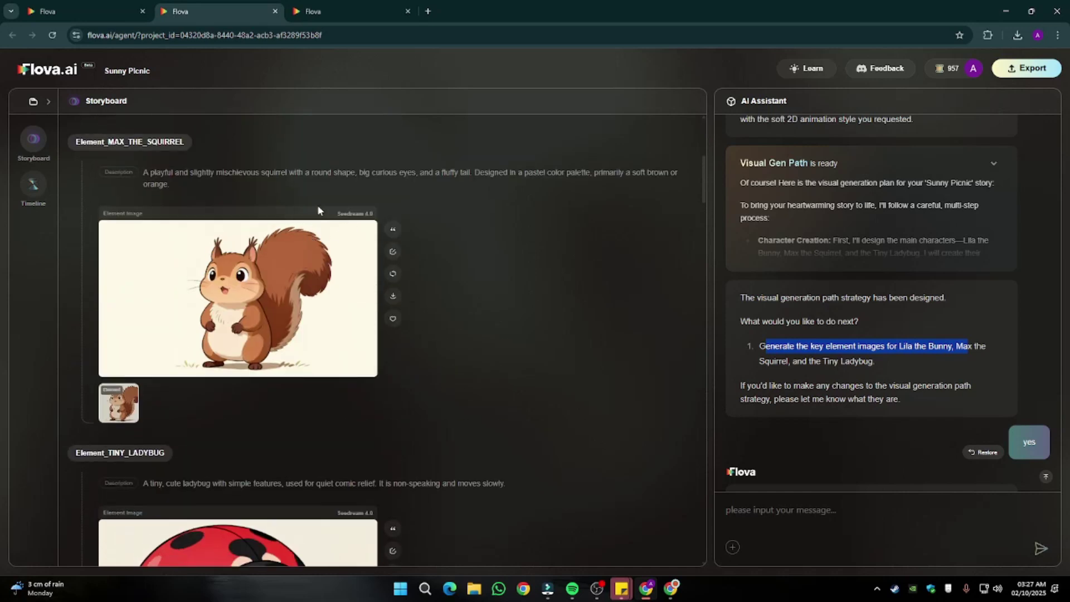
{"action": "scroll", "coordinate": [287, 248], "scroll_direction": "up", "scroll_amount": 4}
{"action": "scroll", "coordinate": [288, 248], "scroll_direction": "up", "scroll_amount": 1}
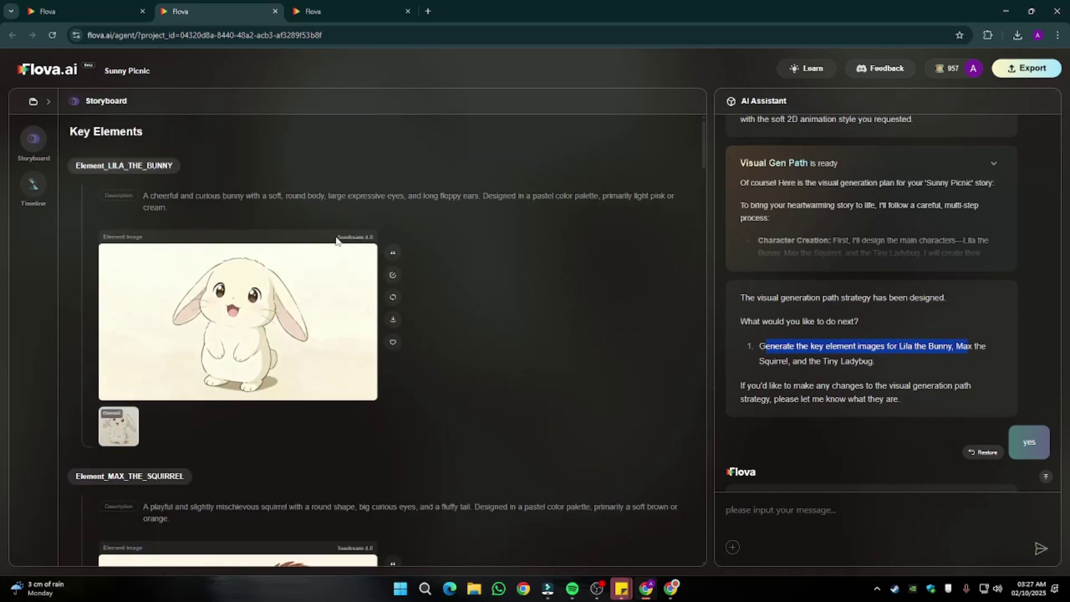
{"action": "mouse_move", "coordinate": [340, 238]}
{"action": "left_mouse_down"}
{"action": "mouse_move", "coordinate": [395, 241]}
{"action": "mouse_move", "coordinate": [357, 237]}
{"action": "left_mouse_up"}
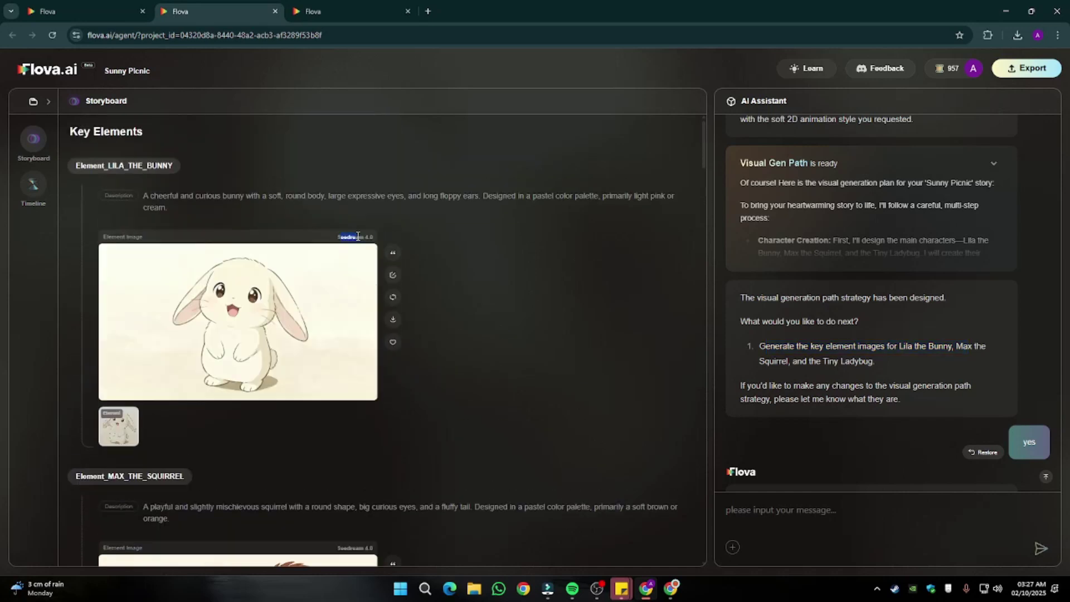
{"action": "scroll", "coordinate": [836, 351], "scroll_direction": "down", "scroll_amount": 3}
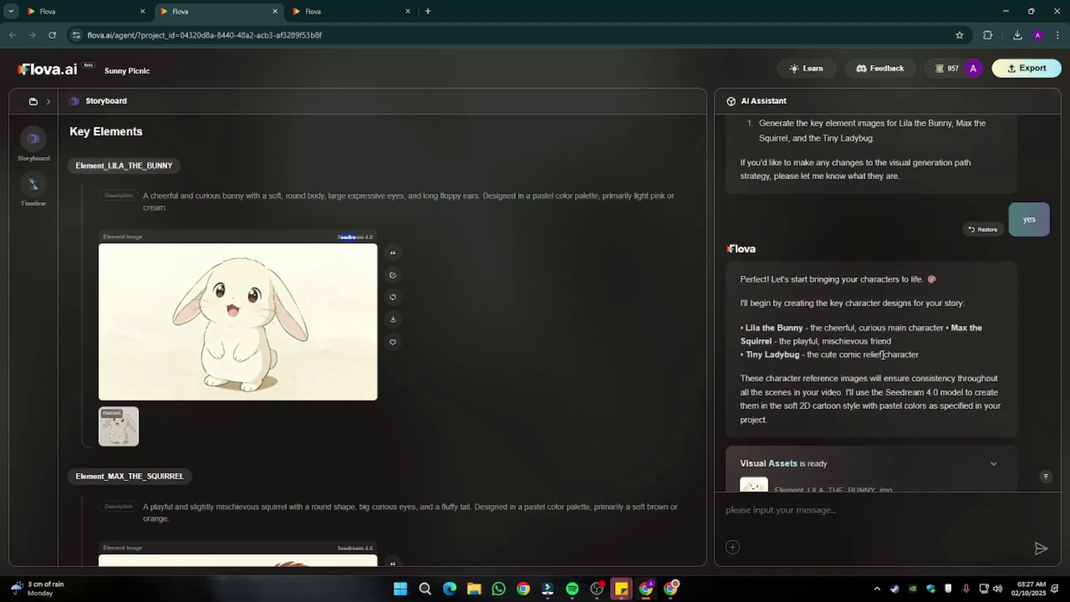
{"action": "scroll", "coordinate": [879, 360], "scroll_direction": "down", "scroll_amount": 4}
{"action": "scroll", "coordinate": [879, 360], "scroll_direction": "down", "scroll_amount": 2}
{"action": "scroll", "coordinate": [343, 272], "scroll_direction": "down", "scroll_amount": 10}
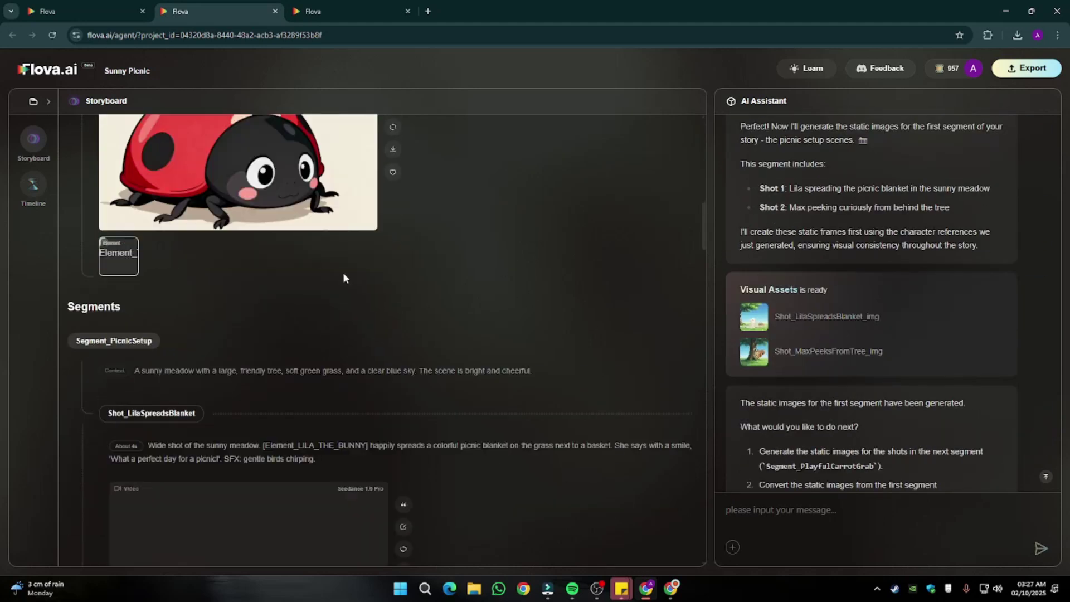
{"action": "scroll", "coordinate": [343, 271], "scroll_direction": "down", "scroll_amount": 5}
{"action": "scroll", "coordinate": [344, 272], "scroll_direction": "up", "scroll_amount": 3}
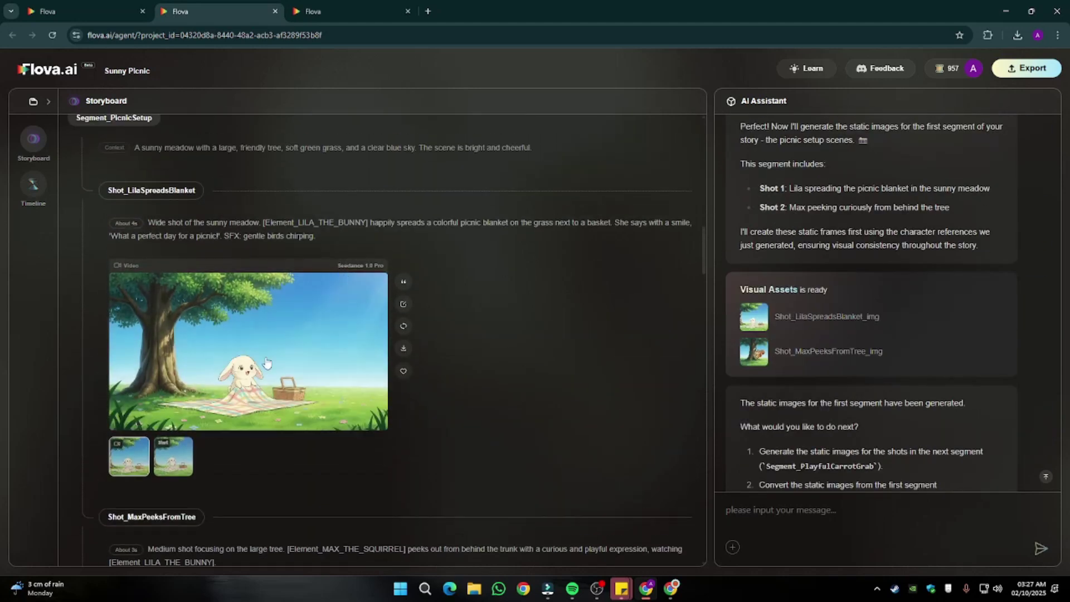
Step: Inspect the blanket shot's start frame and image model, read the final-video summary, and go to the Timeline video project
{"action": "left_click", "coordinate": [173, 464]}
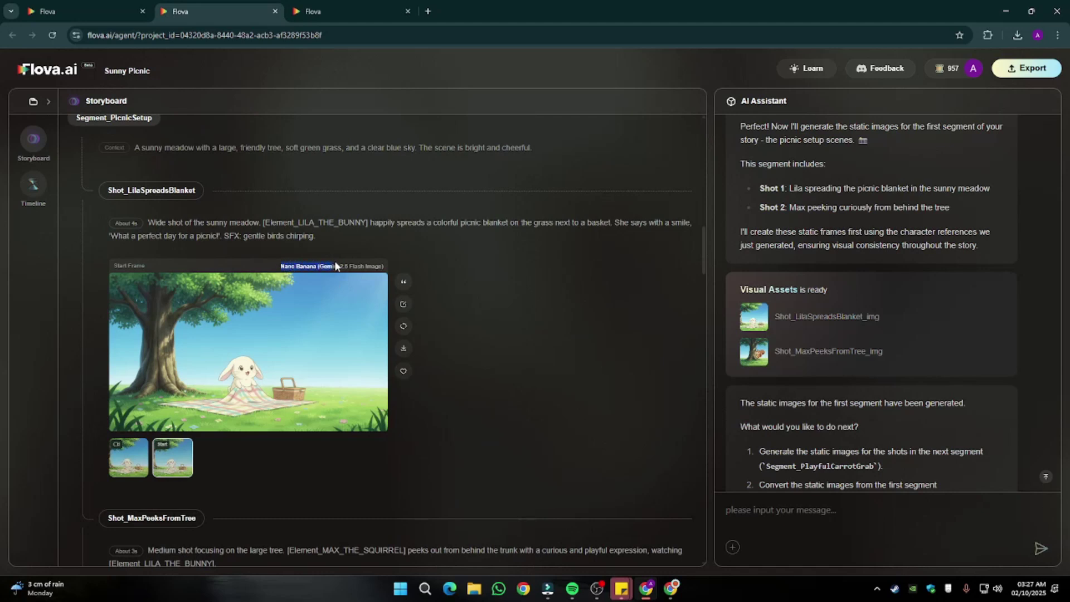
{"action": "left_click_drag", "start_coordinate": [335, 266], "coordinate": [383, 266]}
{"action": "scroll", "coordinate": [881, 350], "scroll_direction": "down", "scroll_amount": 3}
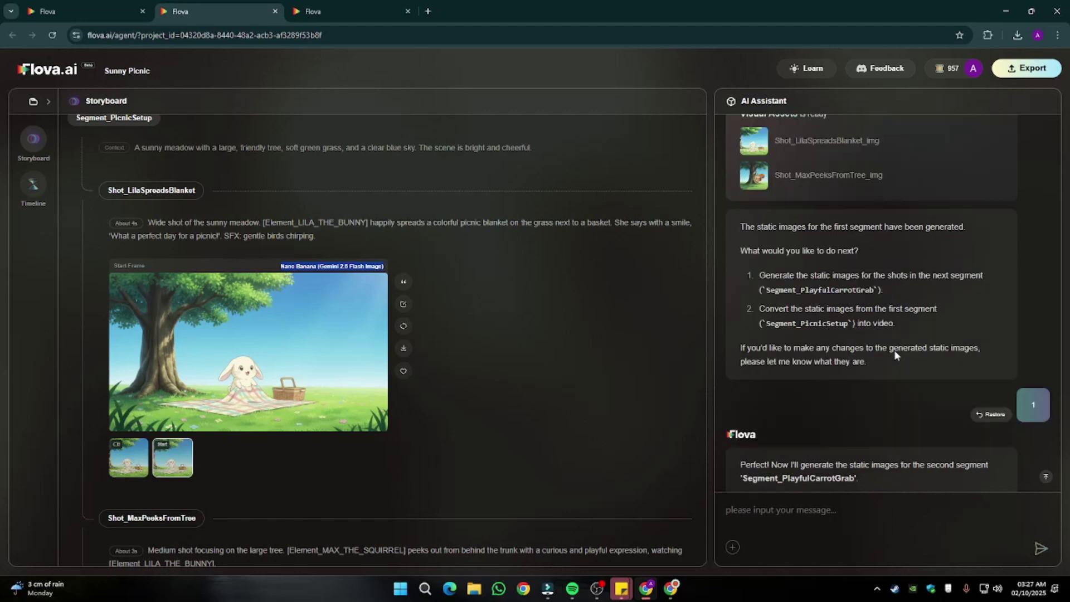
{"action": "scroll", "coordinate": [894, 357], "scroll_direction": "down", "scroll_amount": 4}
{"action": "scroll", "coordinate": [894, 357], "scroll_direction": "up", "scroll_amount": 2}
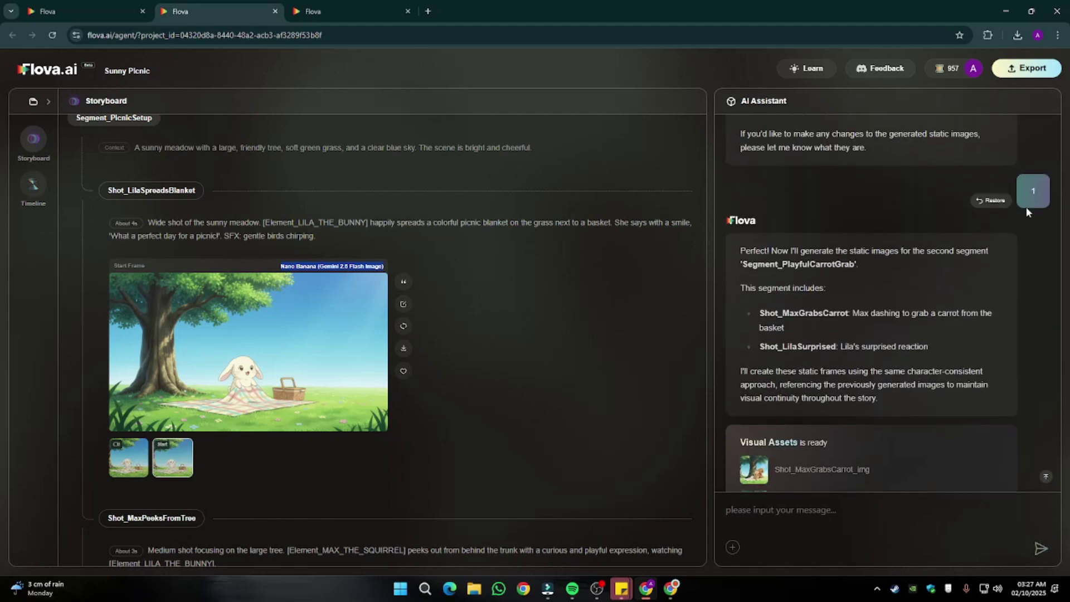
{"action": "scroll", "coordinate": [1017, 314], "scroll_direction": "down", "scroll_amount": 5}
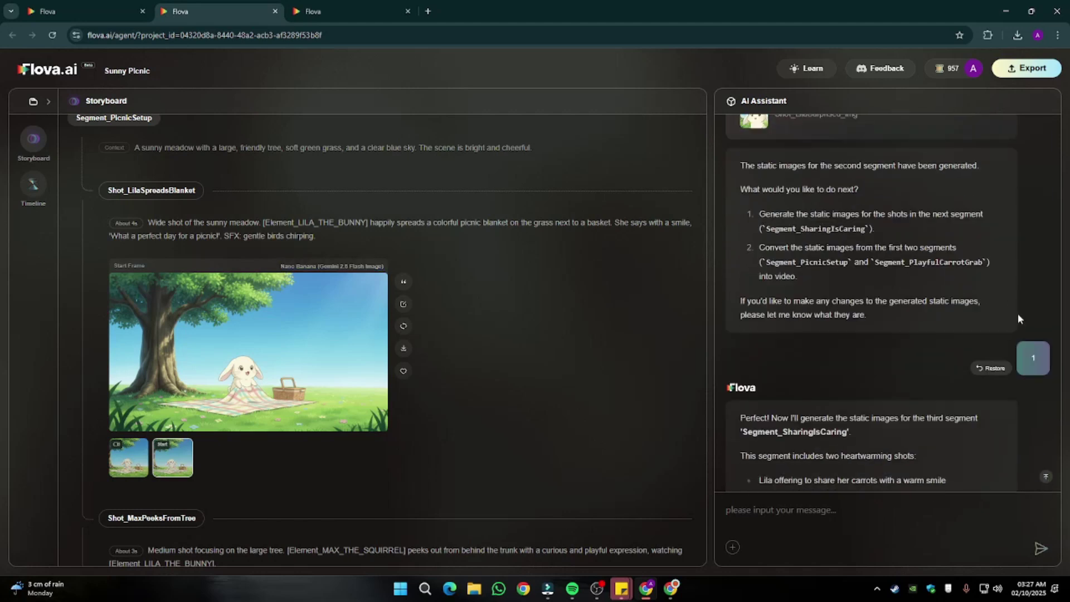
{"action": "scroll", "coordinate": [1013, 318], "scroll_direction": "down", "scroll_amount": 3}
{"action": "scroll", "coordinate": [1020, 316], "scroll_direction": "down", "scroll_amount": 5}
{"action": "scroll", "coordinate": [1020, 315], "scroll_direction": "down", "scroll_amount": 5}
{"action": "scroll", "coordinate": [1021, 313], "scroll_direction": "down", "scroll_amount": 5}
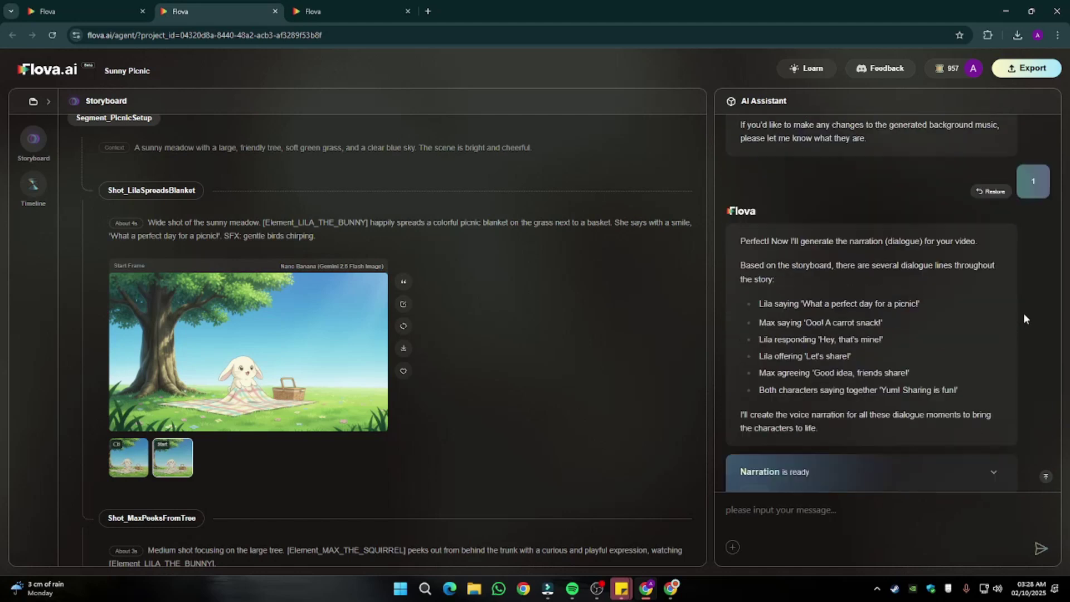
{"action": "scroll", "coordinate": [1024, 313], "scroll_direction": "down", "scroll_amount": 5}
{"action": "scroll", "coordinate": [1024, 312], "scroll_direction": "down", "scroll_amount": 5}
{"action": "scroll", "coordinate": [1025, 314], "scroll_direction": "down", "scroll_amount": 5}
{"action": "scroll", "coordinate": [1026, 310], "scroll_direction": "up", "scroll_amount": 5}
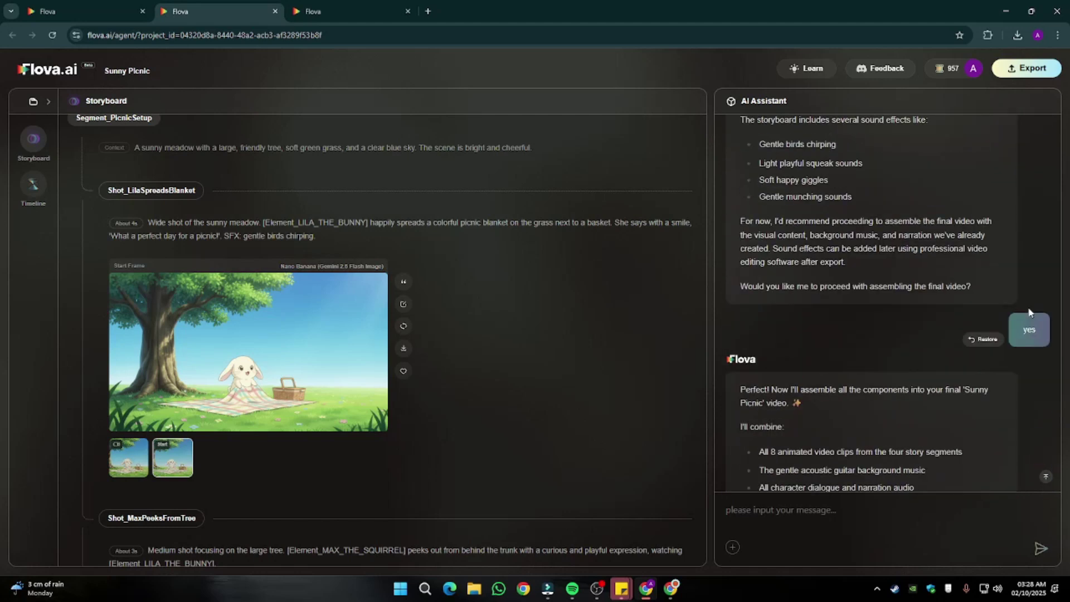
{"action": "double_click", "coordinate": [1028, 328]}
{"action": "scroll", "coordinate": [910, 307], "scroll_direction": "down", "scroll_amount": 5}
{"action": "scroll", "coordinate": [914, 307], "scroll_direction": "down", "scroll_amount": 5}
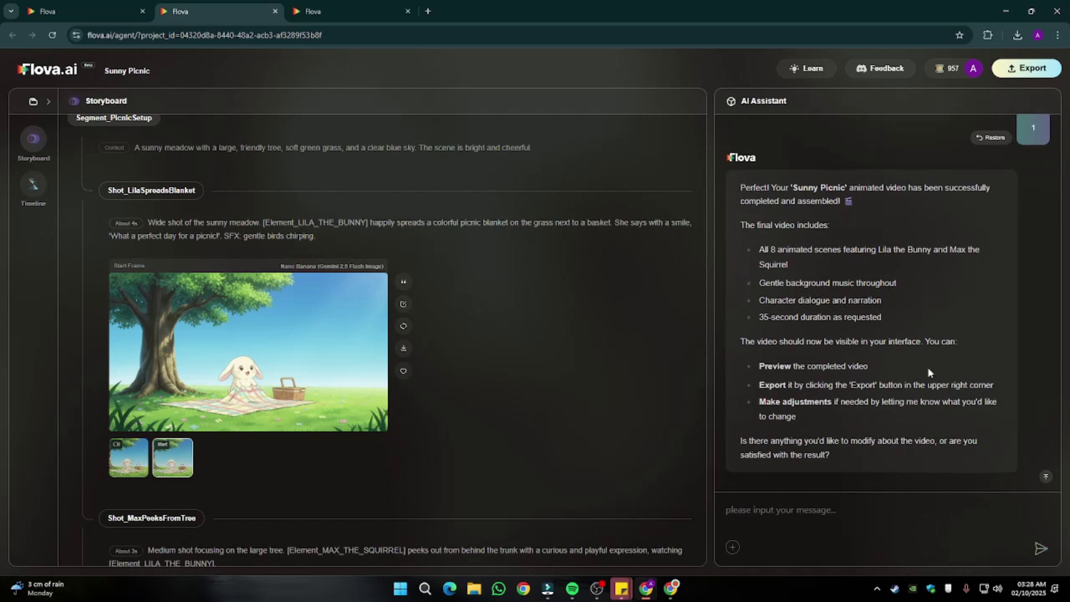
{"action": "scroll", "coordinate": [928, 371], "scroll_direction": "up", "scroll_amount": 5}
{"action": "scroll", "coordinate": [927, 371], "scroll_direction": "up", "scroll_amount": 5}
{"action": "scroll", "coordinate": [927, 369], "scroll_direction": "up", "scroll_amount": 5}
{"action": "scroll", "coordinate": [927, 368], "scroll_direction": "down", "scroll_amount": 5}
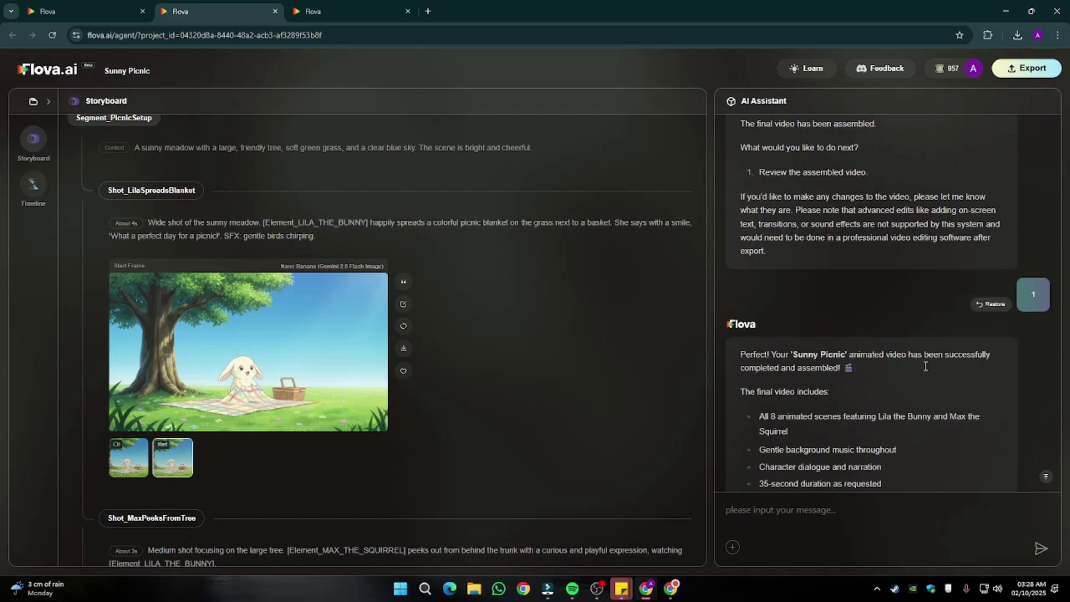
{"action": "scroll", "coordinate": [778, 252], "scroll_direction": "up", "scroll_amount": 5}
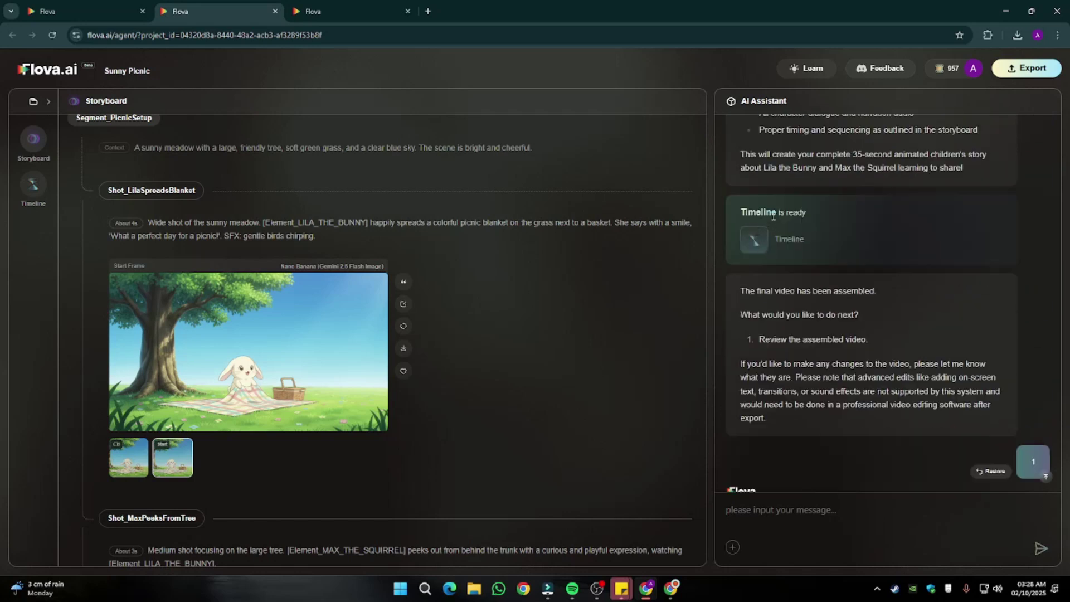
{"action": "scroll", "coordinate": [897, 312], "scroll_direction": "down", "scroll_amount": 2}
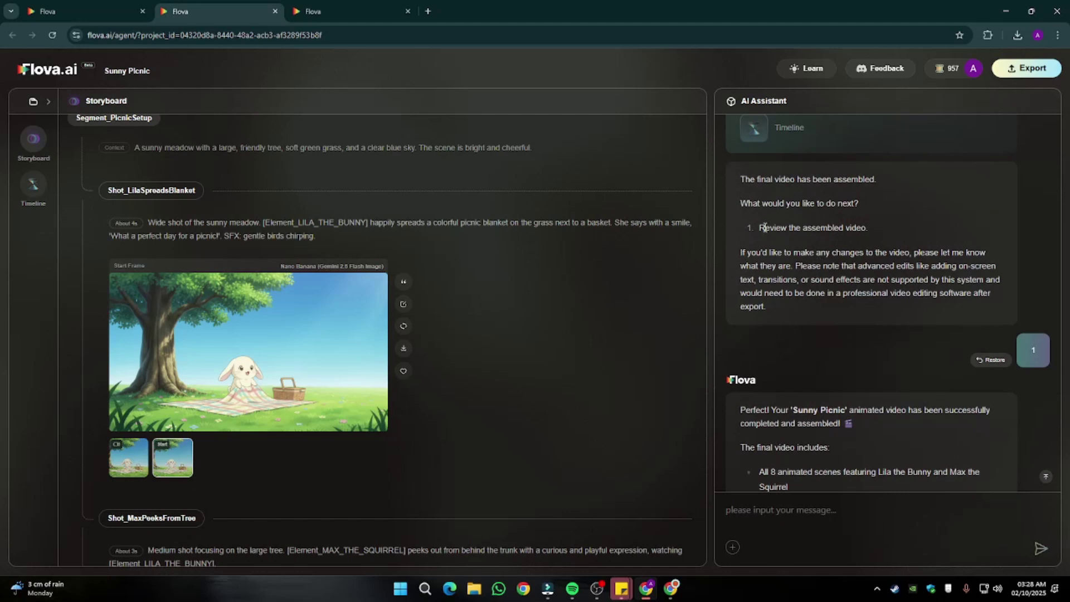
{"action": "left_click_drag", "start_coordinate": [762, 228], "coordinate": [952, 259]}
{"action": "scroll", "coordinate": [953, 282], "scroll_direction": "down", "scroll_amount": 3}
{"action": "scroll", "coordinate": [793, 310], "scroll_direction": "down", "scroll_amount": 1}
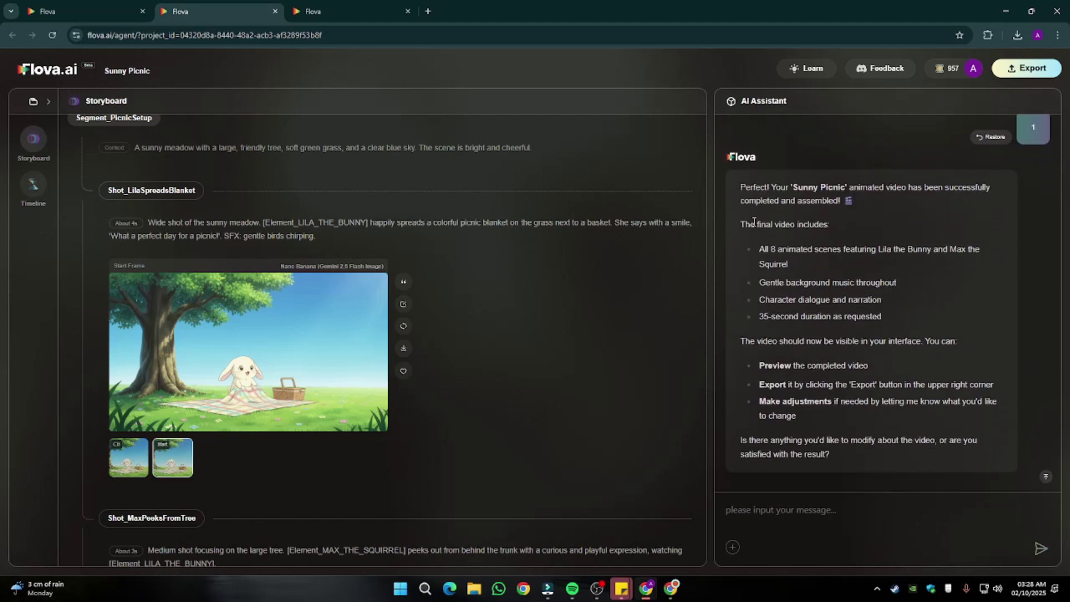
{"action": "left_click_drag", "start_coordinate": [756, 225], "coordinate": [874, 226]}
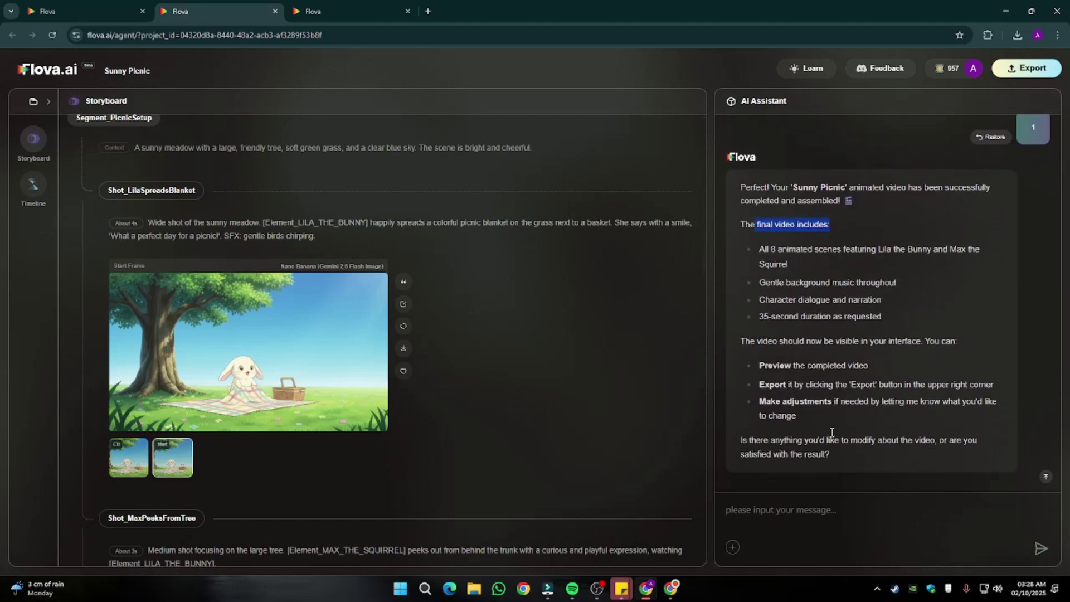
{"action": "left_click", "coordinate": [34, 186]}
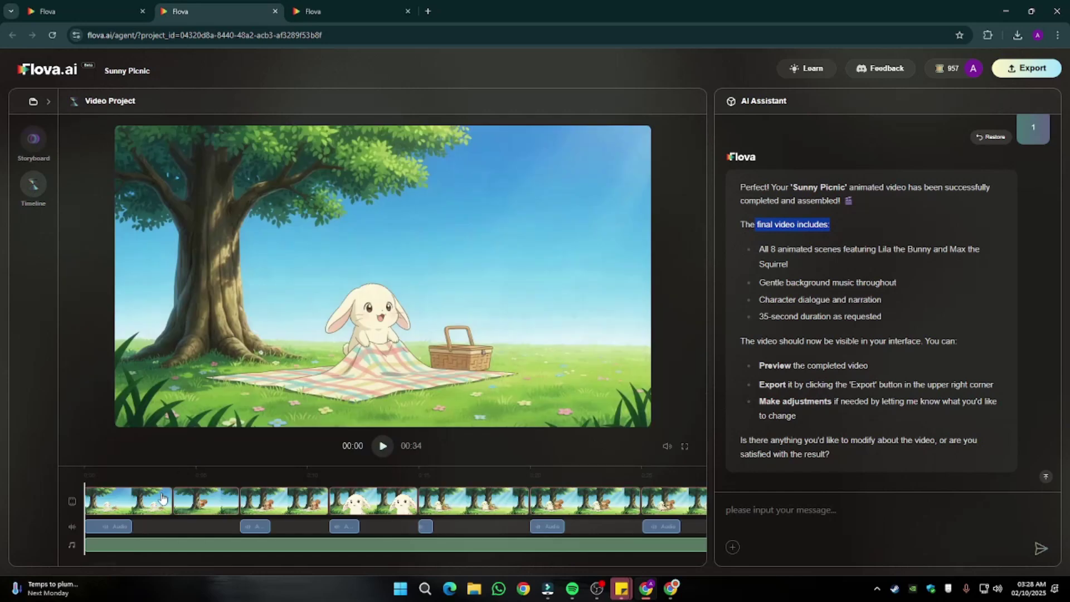
Step: Scrub the preview to about twelve seconds and show the Export options for the video
{"action": "left_click_drag", "start_coordinate": [132, 480], "coordinate": [356, 476]}
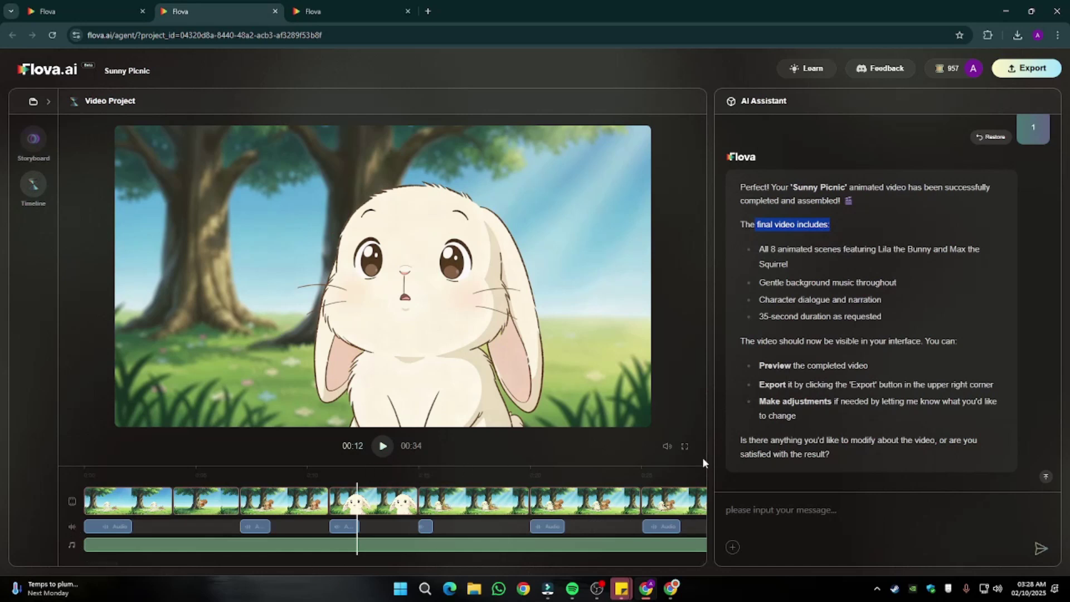
{"action": "left_click", "coordinate": [1026, 68]}
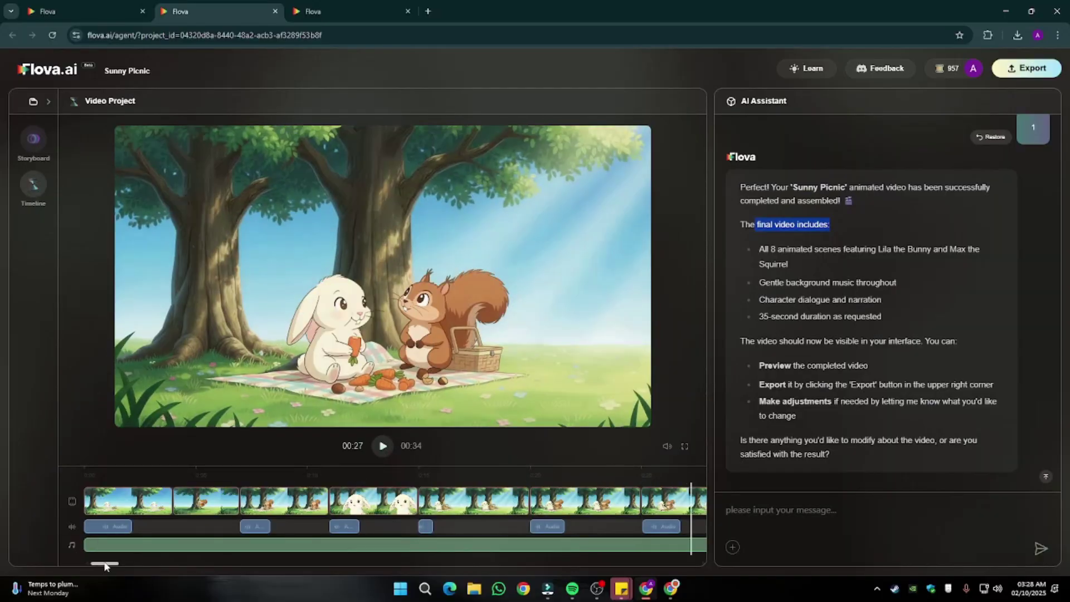
{"action": "mouse_move", "coordinate": [104, 566]}
{"action": "left_mouse_down"}
{"action": "mouse_move", "coordinate": [142, 566]}
{"action": "mouse_move", "coordinate": [96, 565]}
{"action": "left_mouse_up"}
{"action": "left_click", "coordinate": [63, 5]}
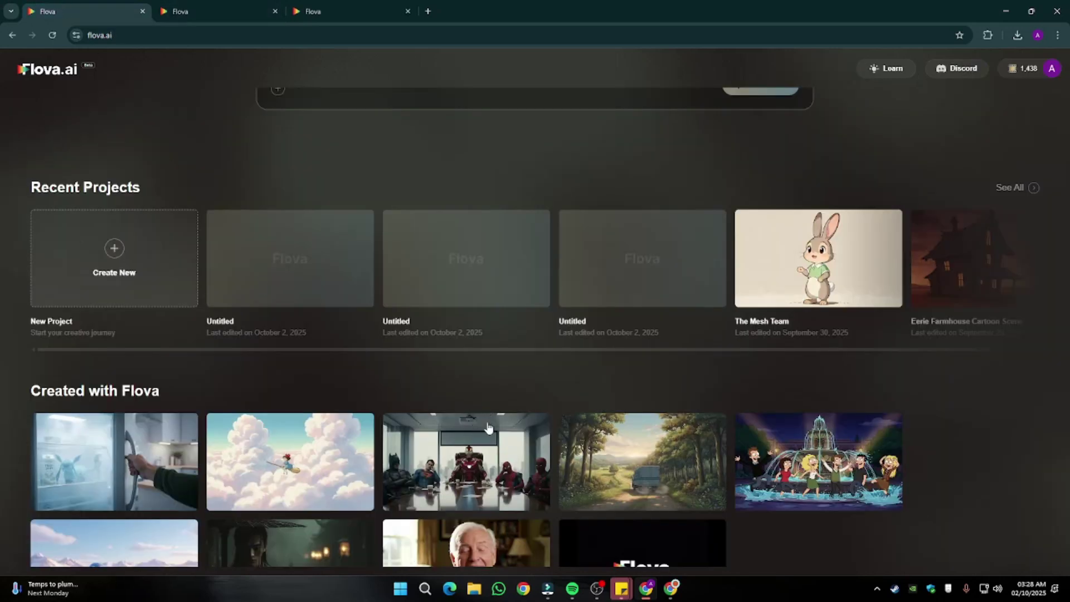
{"action": "scroll", "coordinate": [487, 427], "scroll_direction": "down", "scroll_amount": 1}
{"action": "mouse_move", "coordinate": [115, 360]}
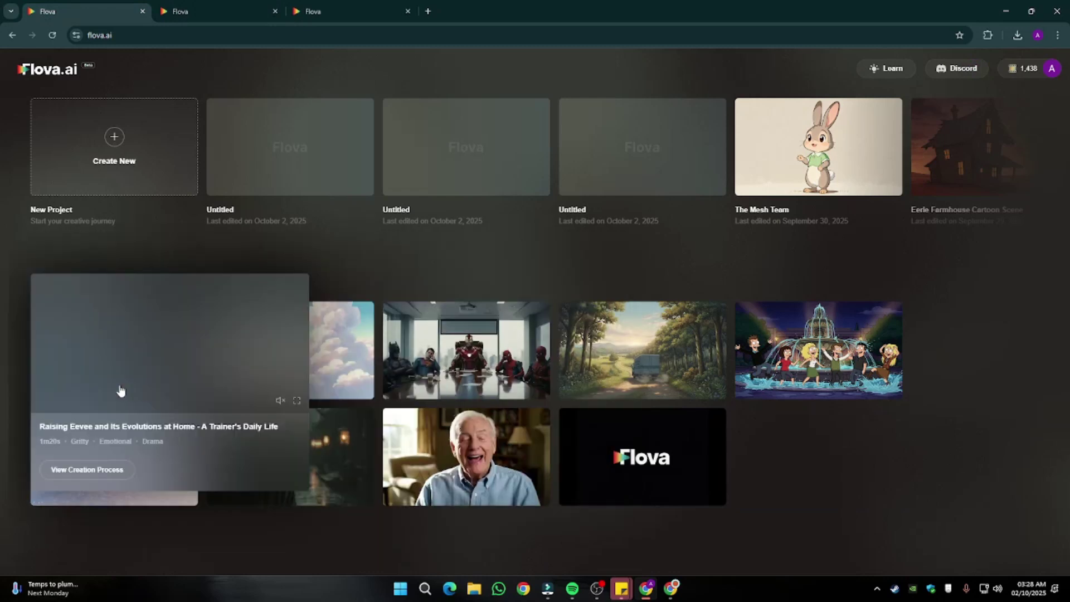
{"action": "left_click", "coordinate": [125, 375]}
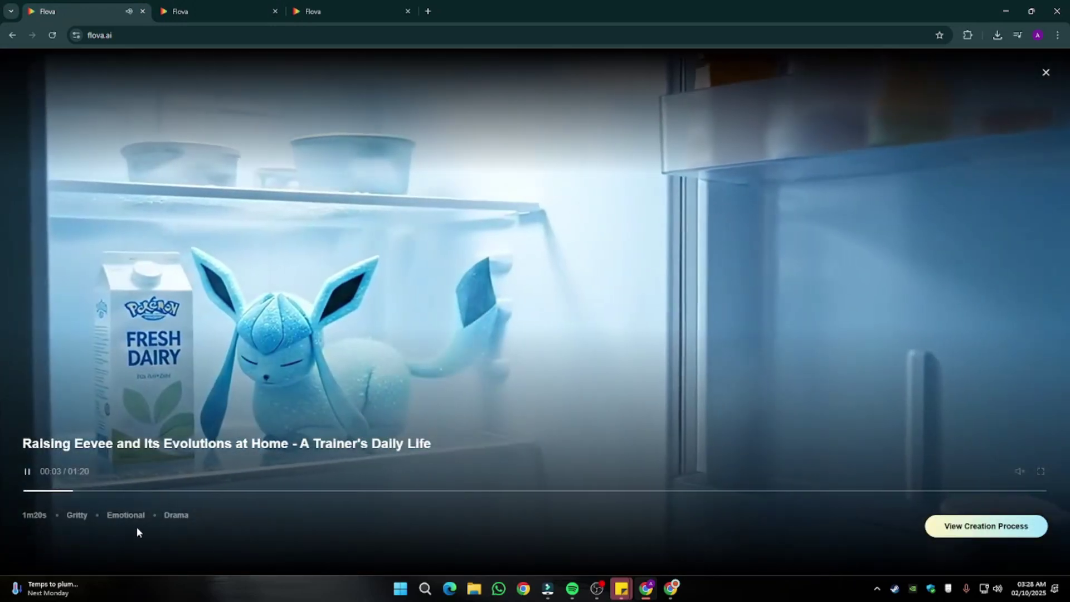
{"action": "left_click", "coordinate": [1045, 72]}
{"action": "mouse_move", "coordinate": [240, 325]}
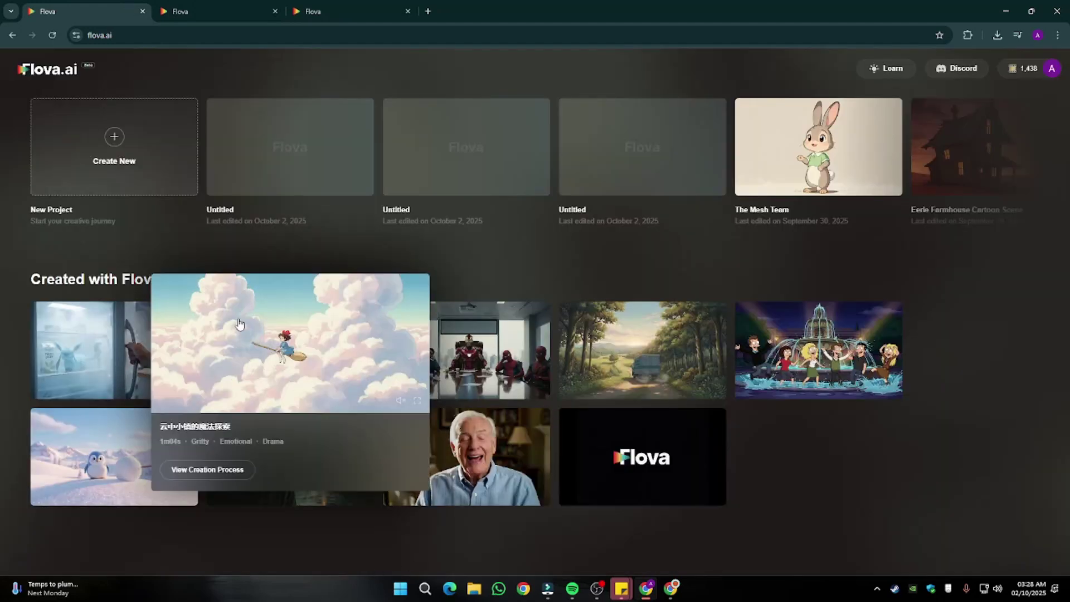